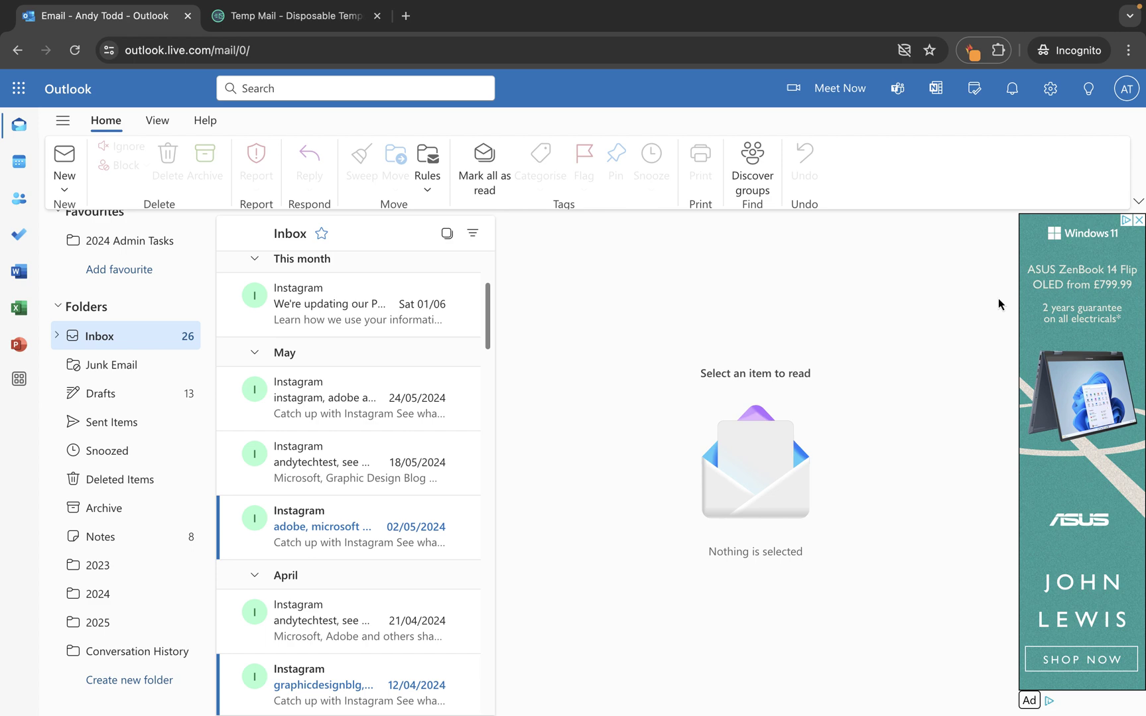
- Scroll down the Inbox list and back up to the top
scroll(320, 383, down, 2)
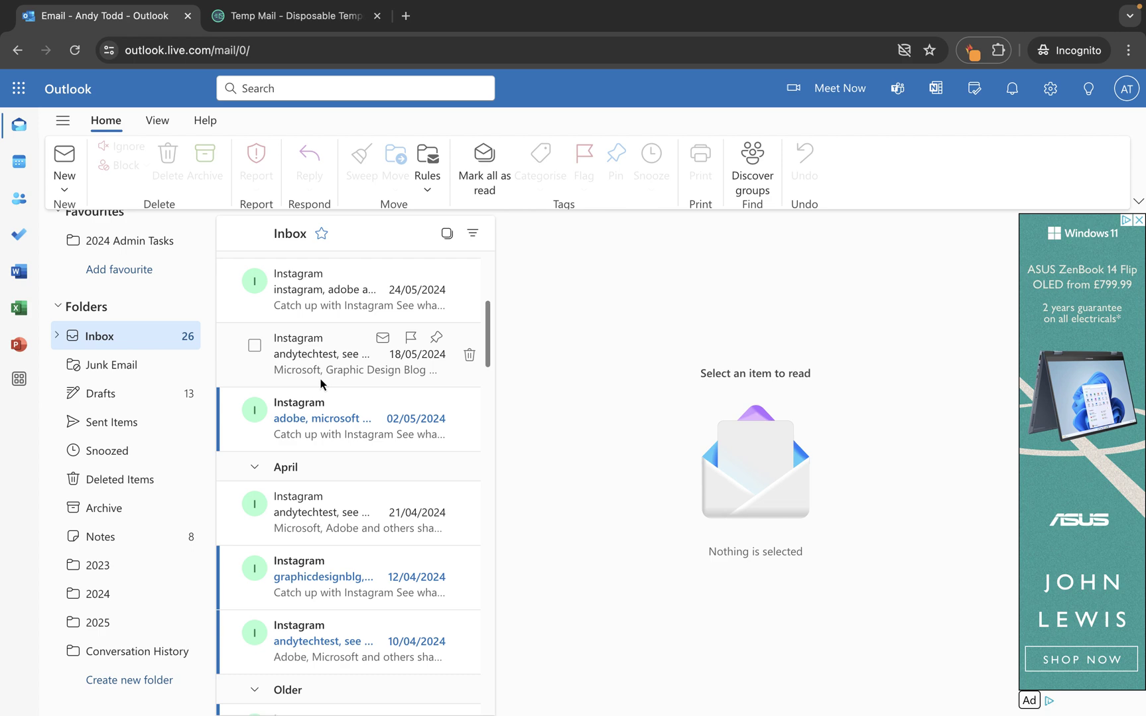
scroll(321, 383, up, 5)
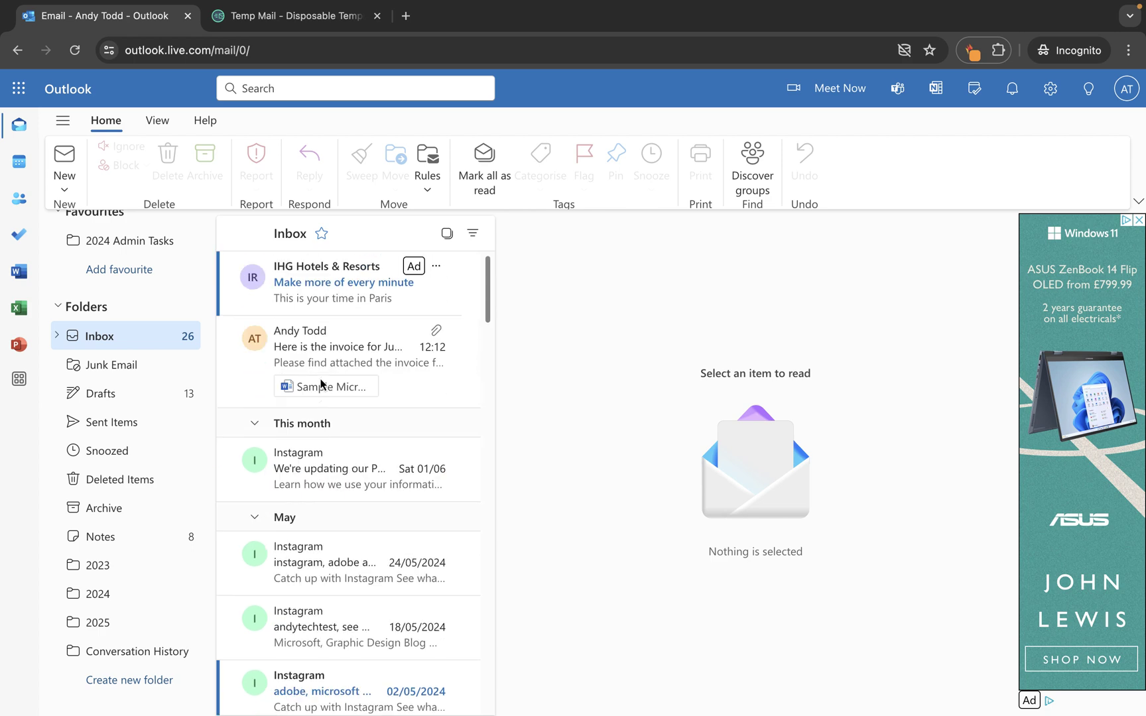
- Search mail for 'no-reply' to see Instagram and Outlook Team suggestions
click(305, 90)
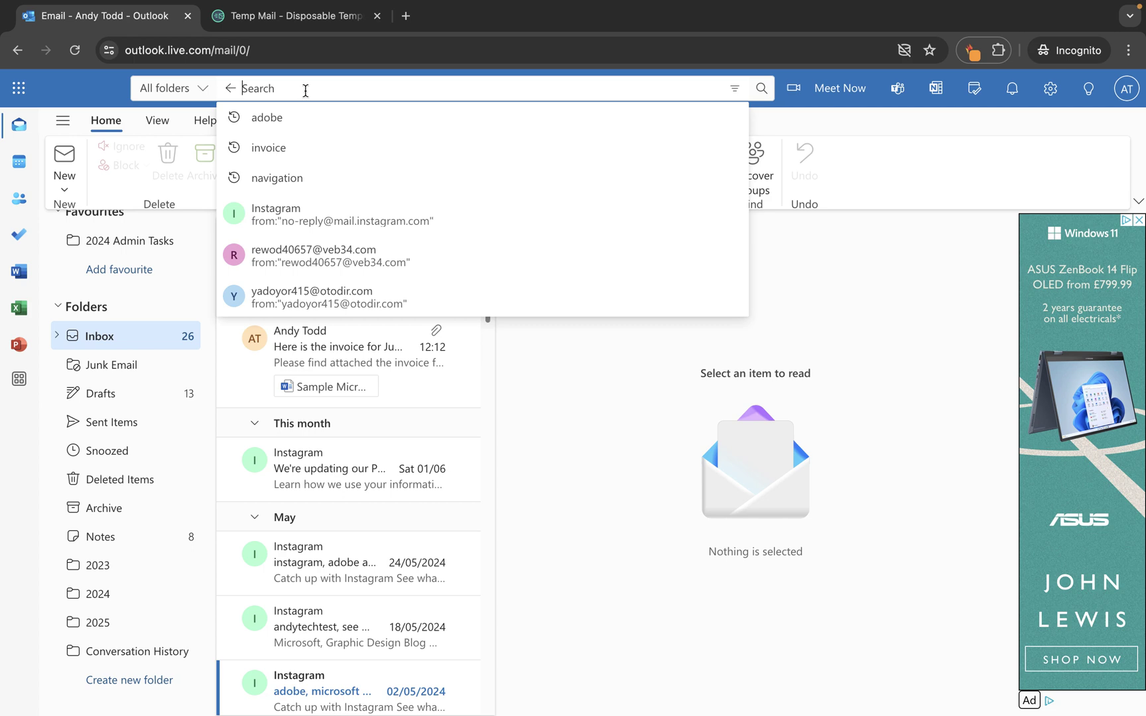
text(no-reply)
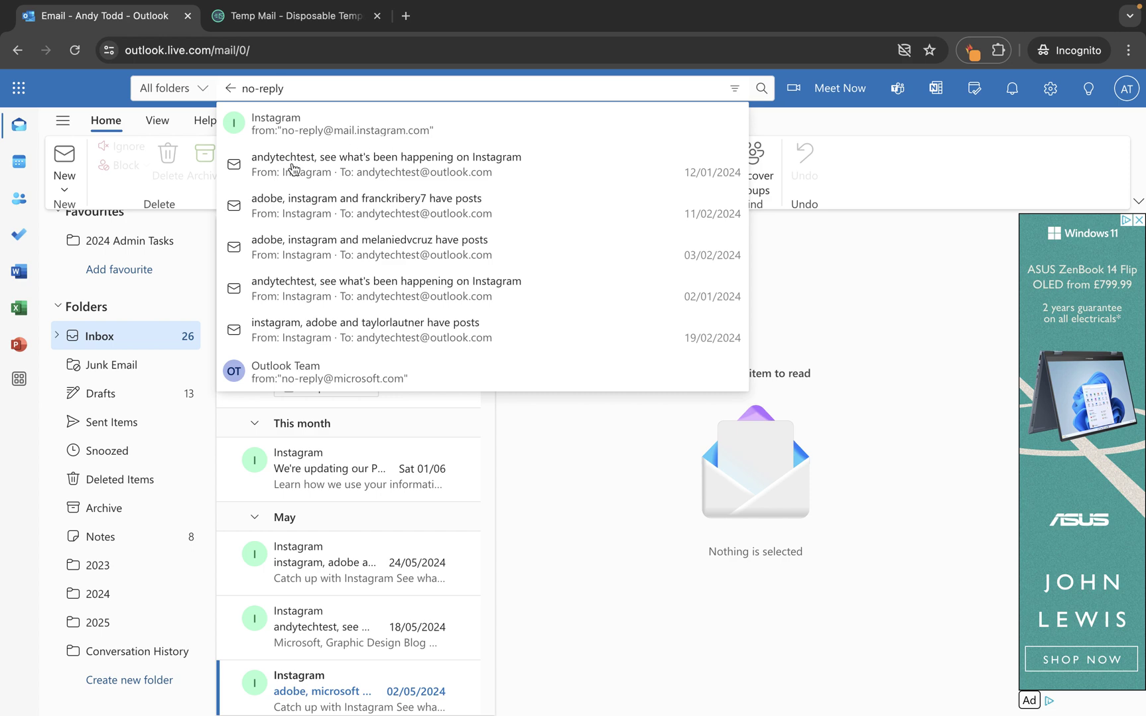
- Browse all mail from Instagram, then clear that sender search and return to the Inbox
click(275, 124)
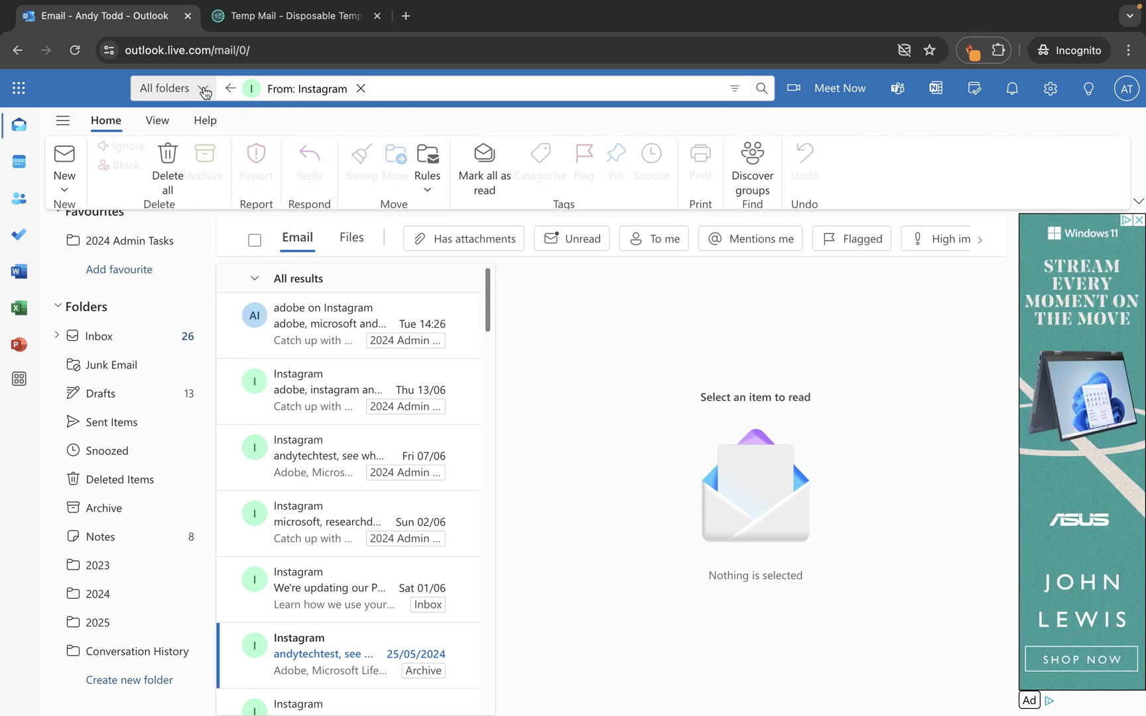
scroll(348, 559, down, 20)
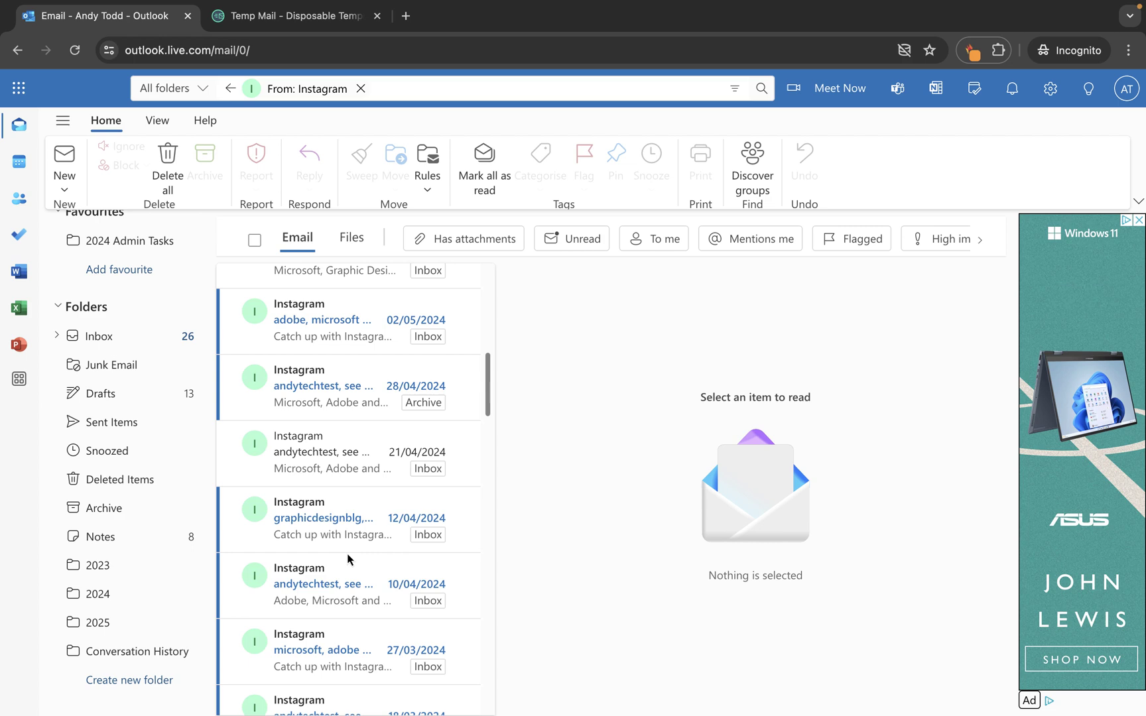
scroll(347, 559, down, 3)
scroll(347, 559, up, 20)
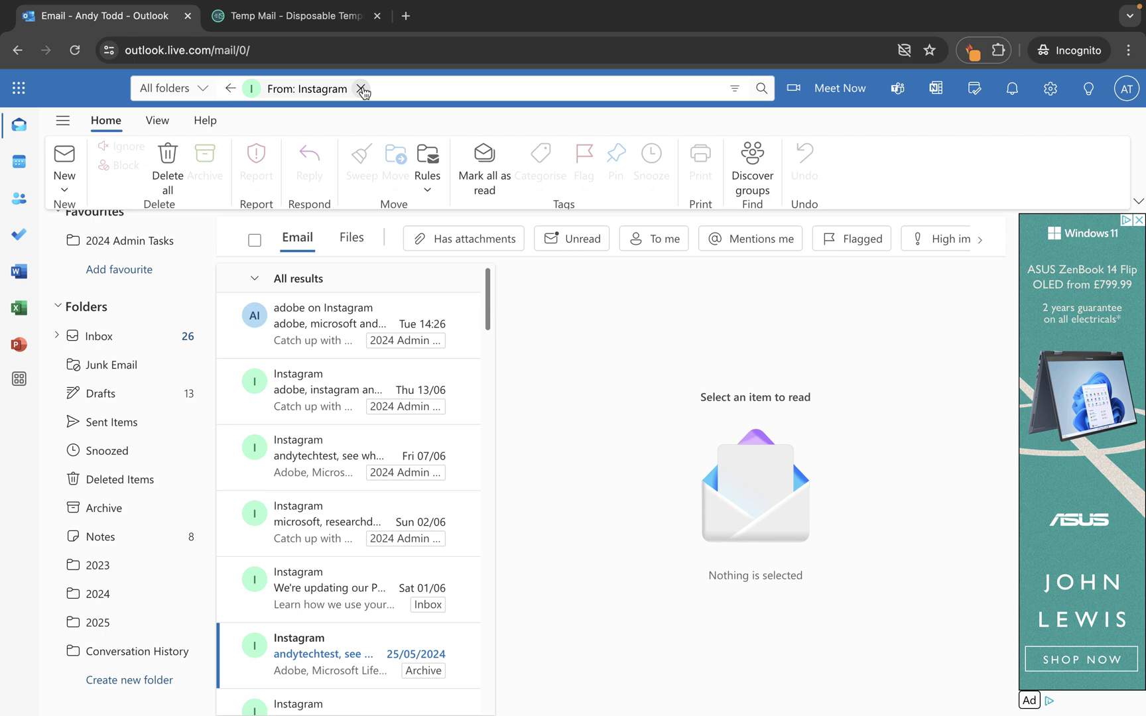
click(361, 89)
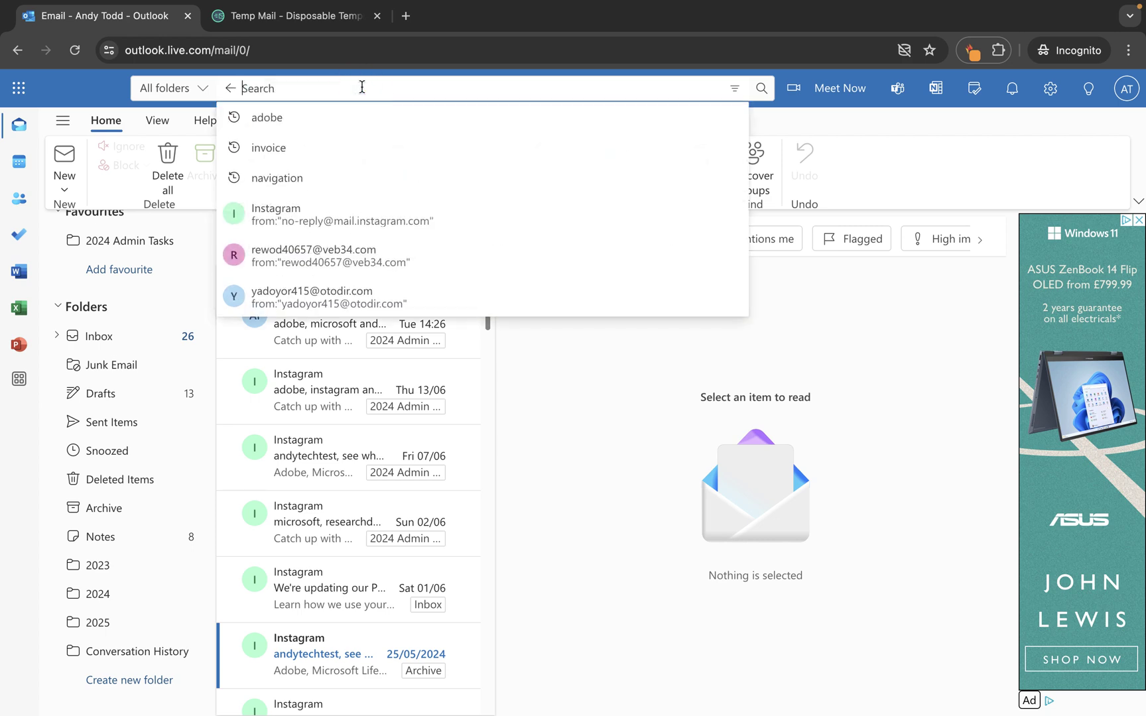
click(231, 88)
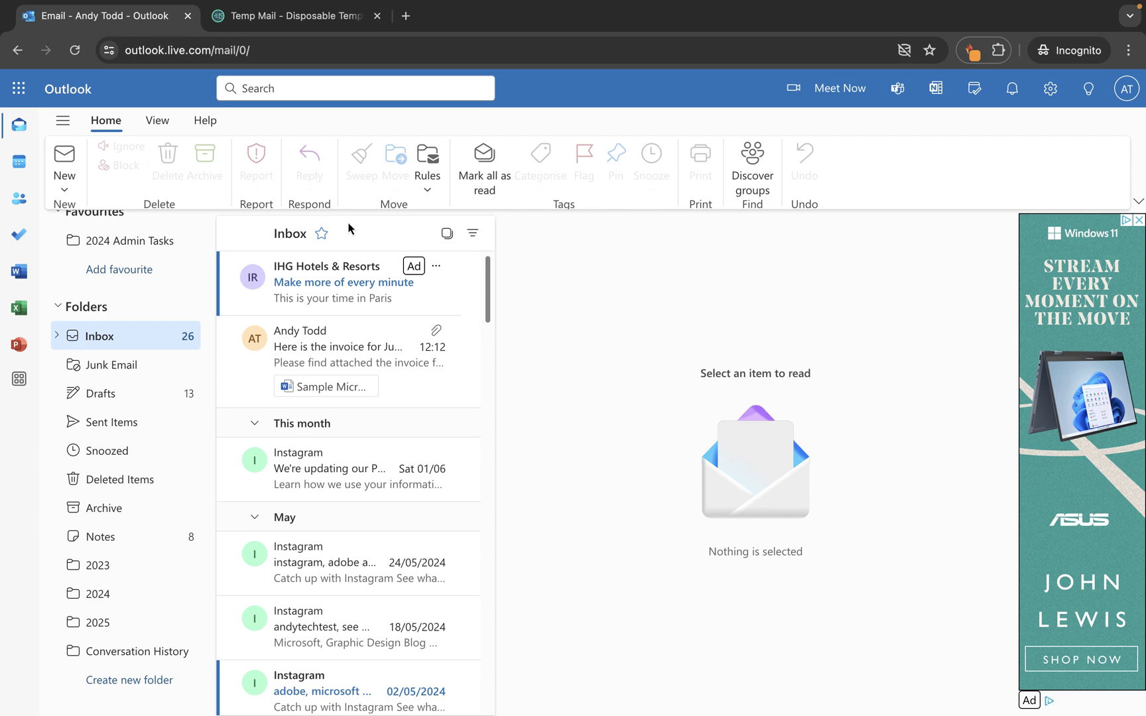
- Search only the Inbox for mail from Instagram, then exit and reopen an all-folders search
click(272, 88)
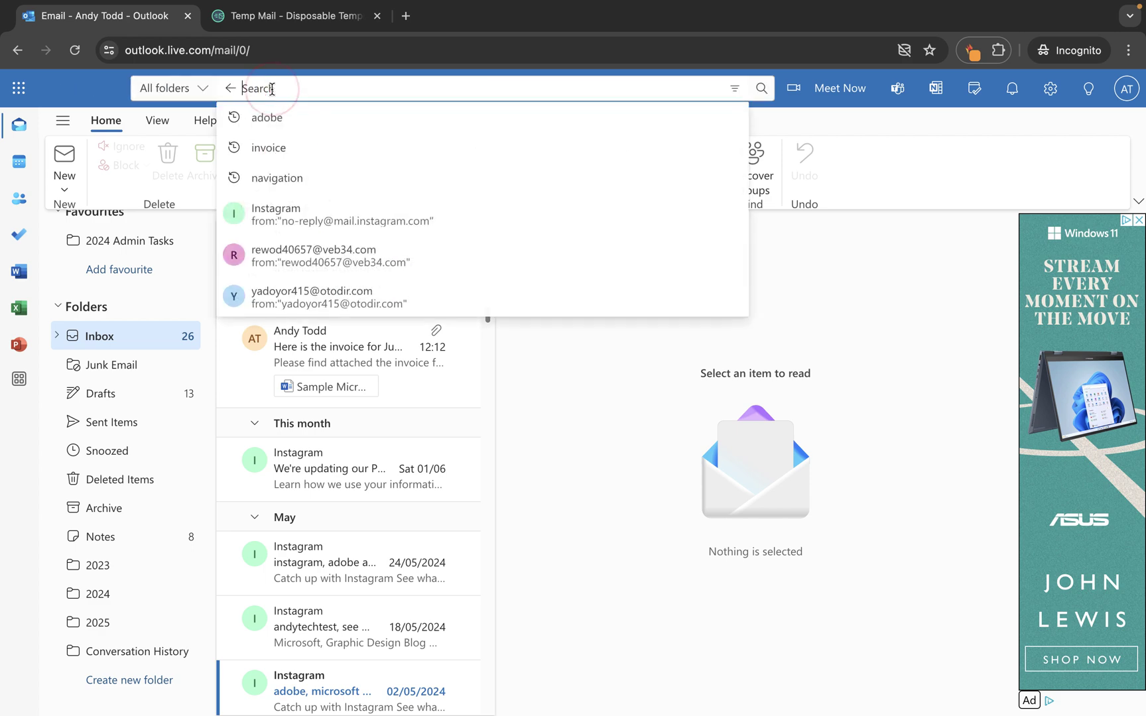
click(178, 88)
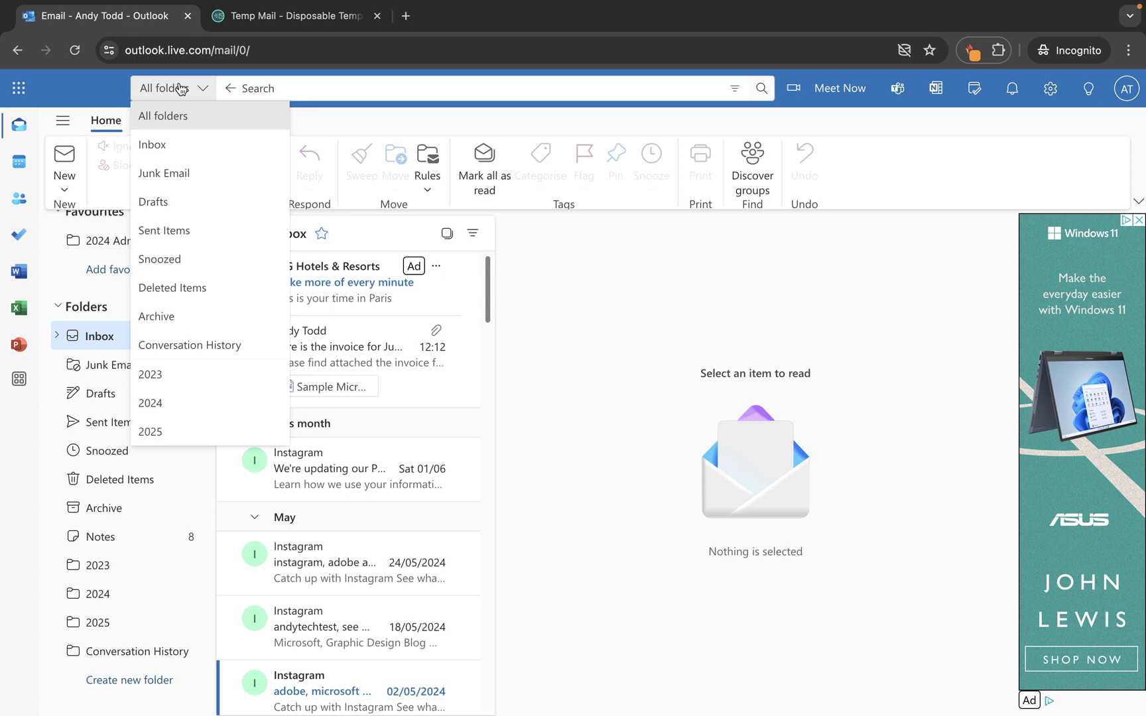
click(177, 146)
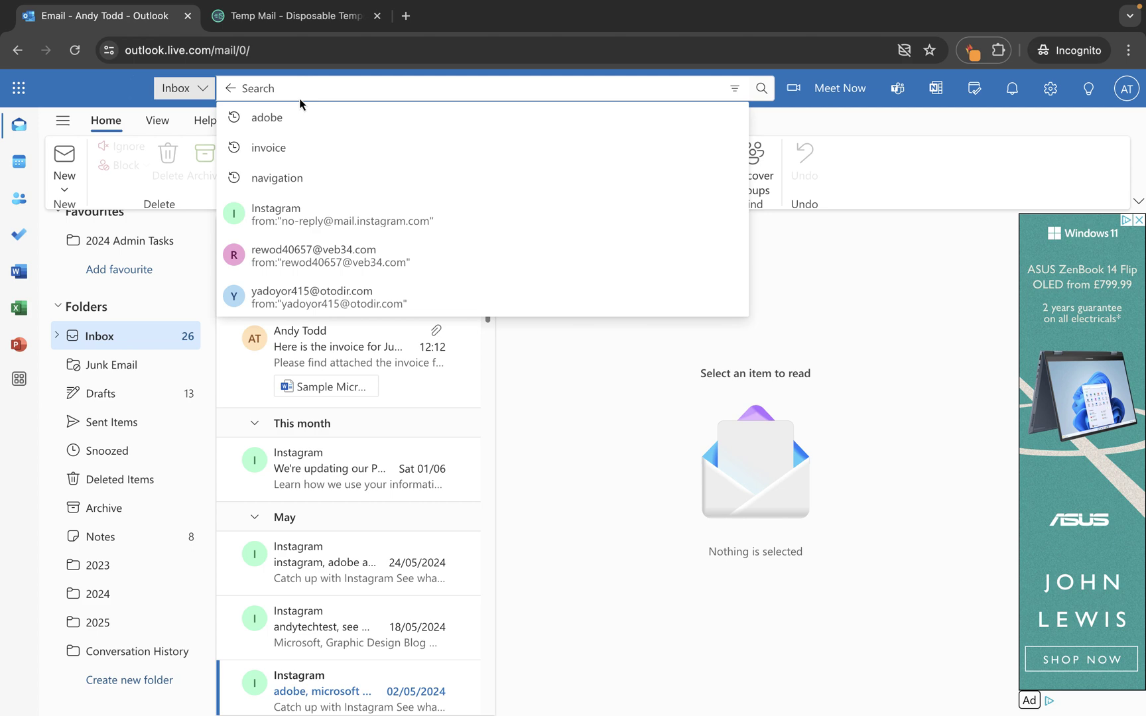
click(318, 221)
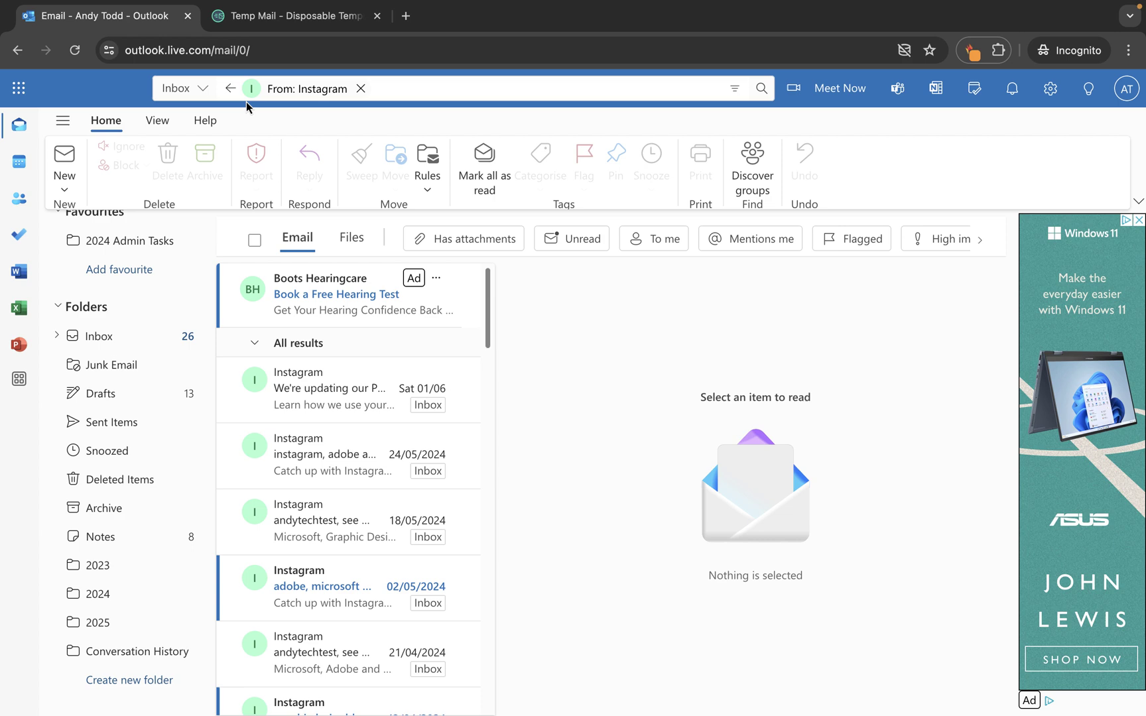
click(231, 89)
click(287, 89)
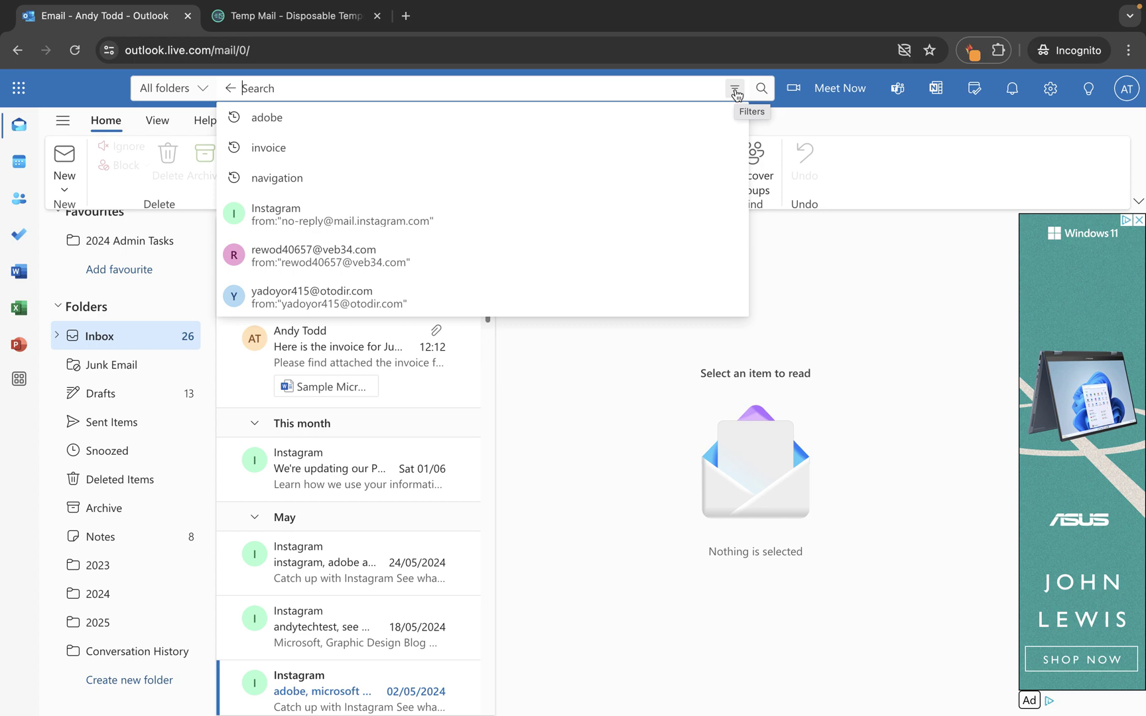
- In the advanced search filters, scope to Sent Items and enter 'London' as the subject
click(736, 93)
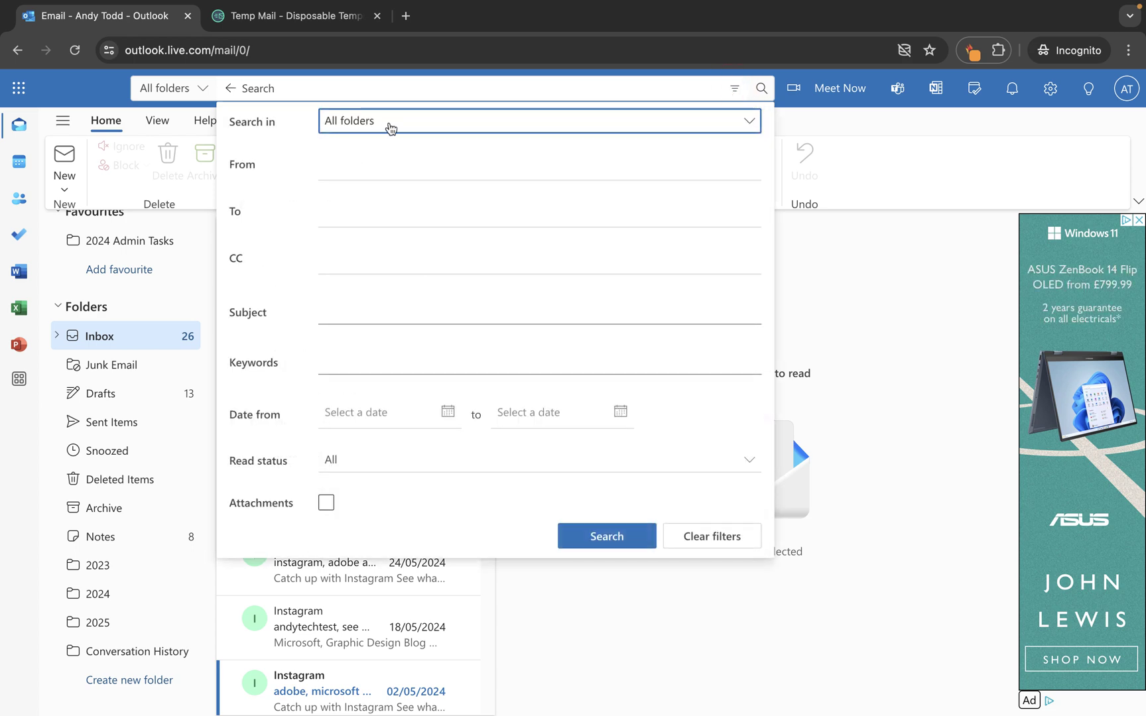
click(391, 128)
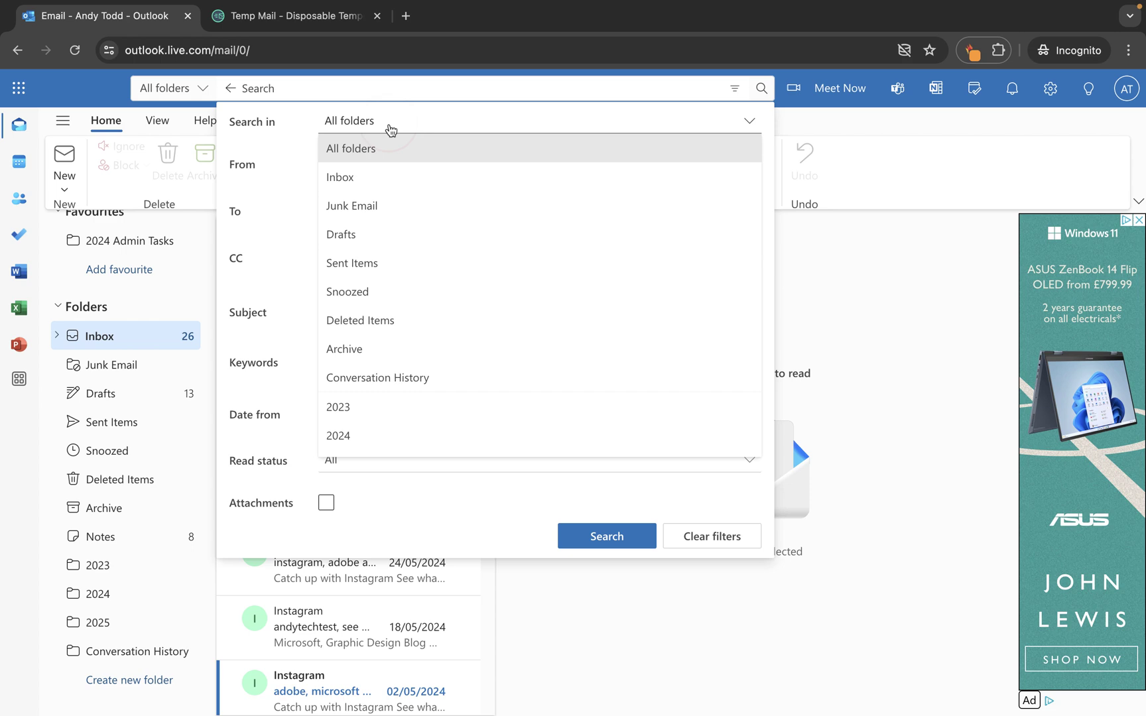
click(386, 260)
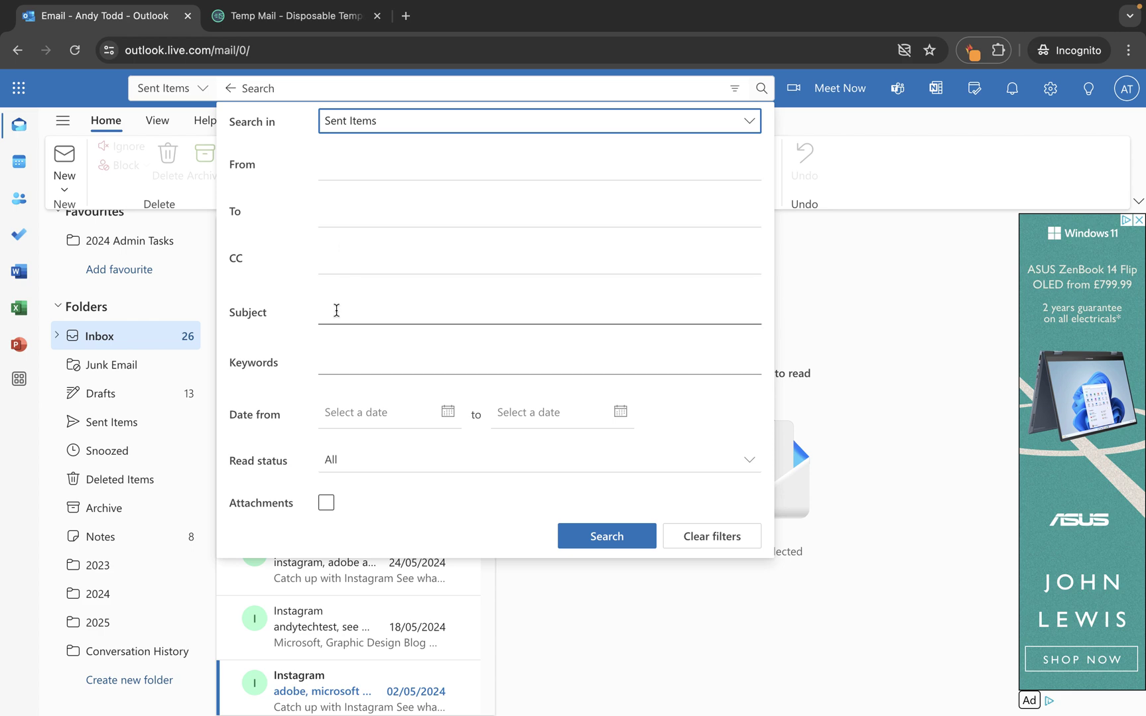
click(345, 313)
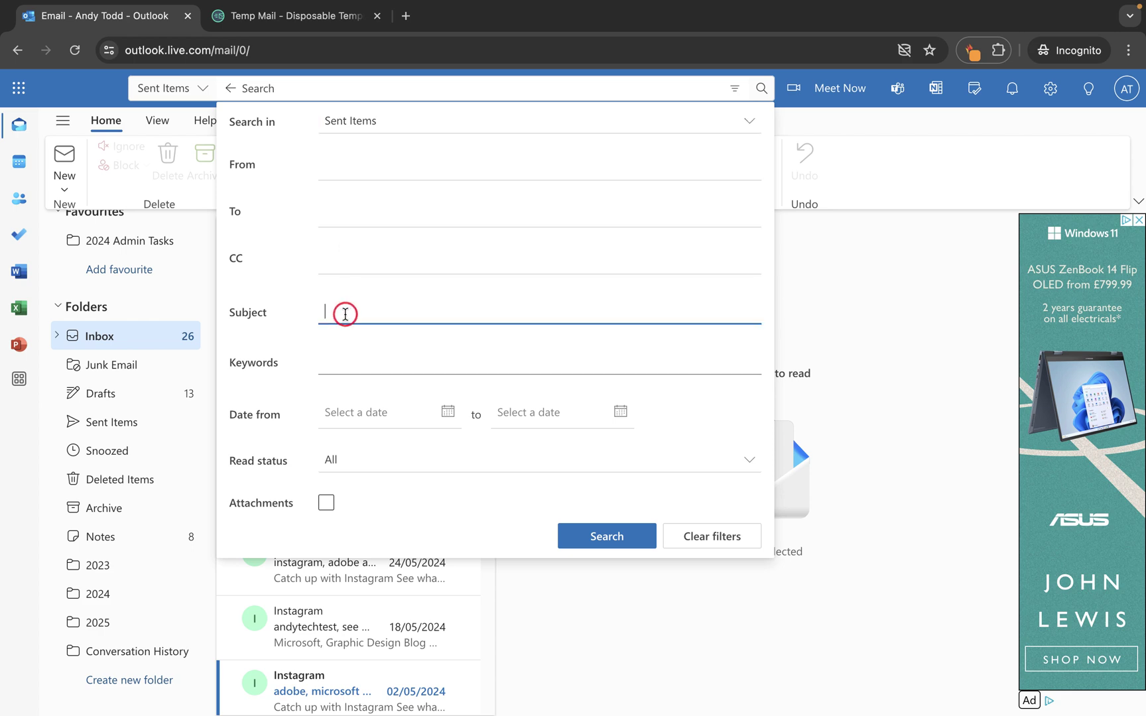
text(London)
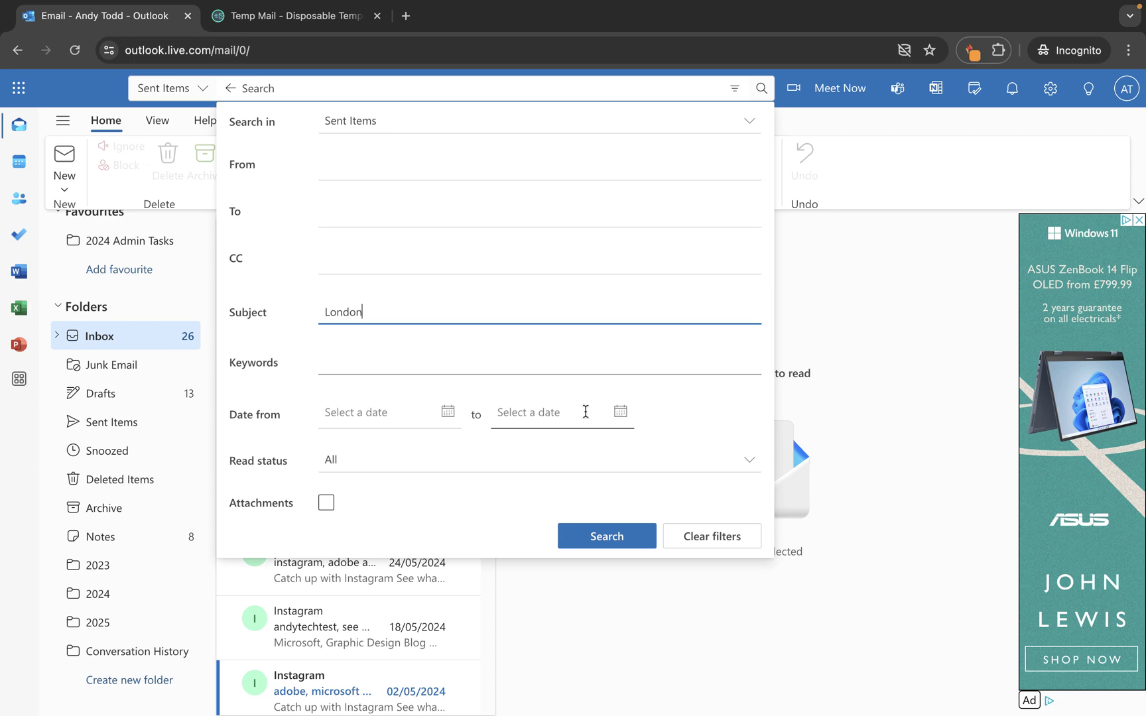
- Limit the London subject search to 24/06/2024–27/06/2024 and run it
click(449, 411)
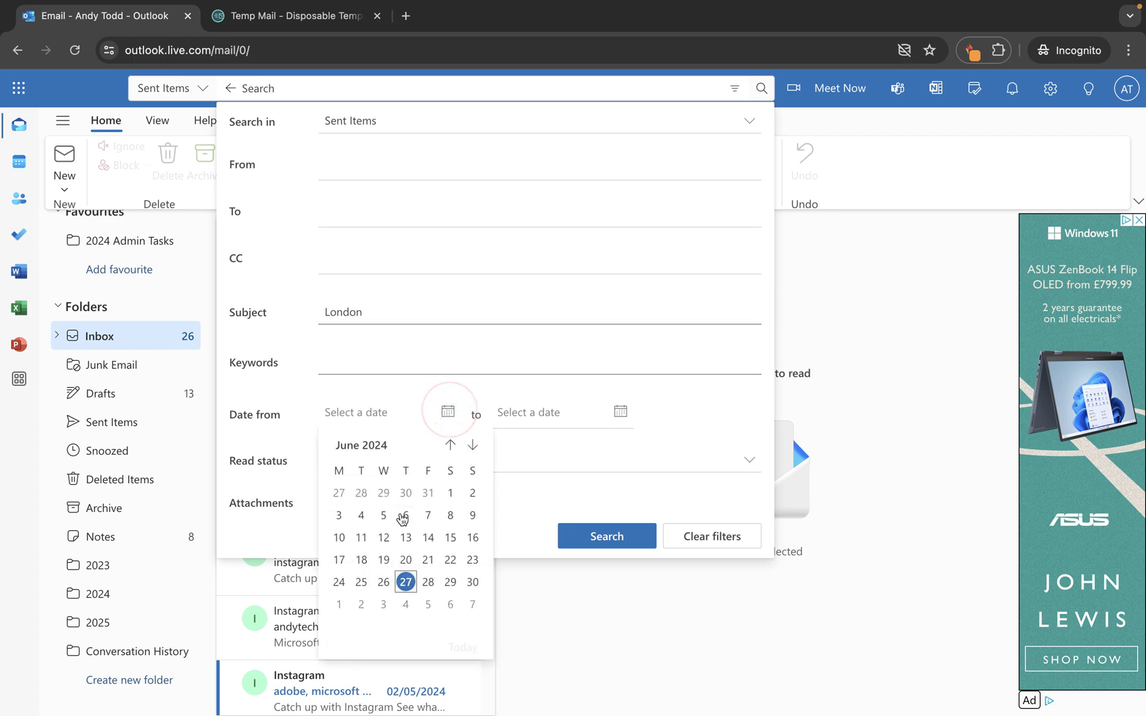
click(339, 582)
click(621, 412)
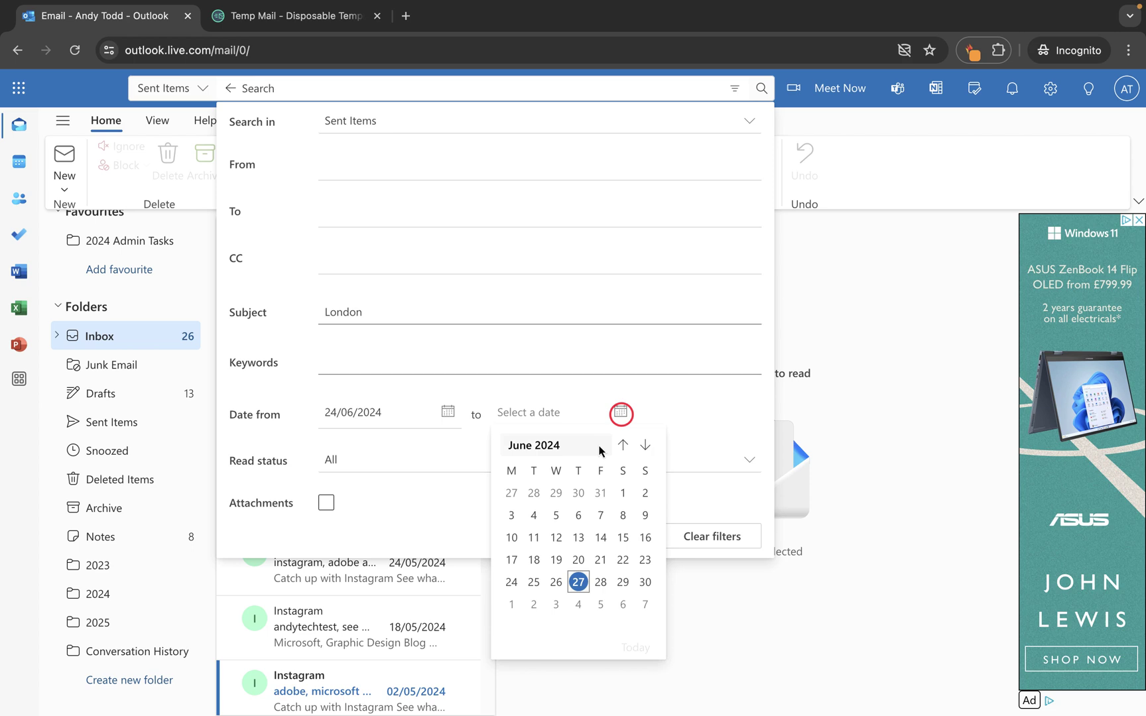
click(579, 582)
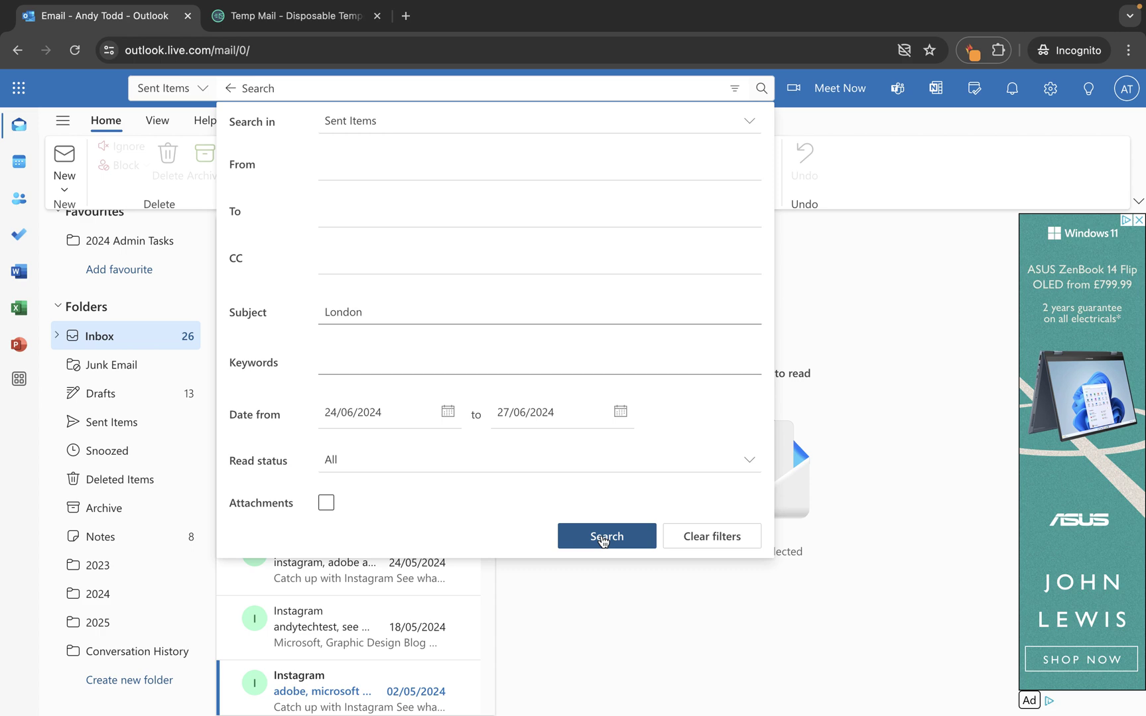
click(604, 537)
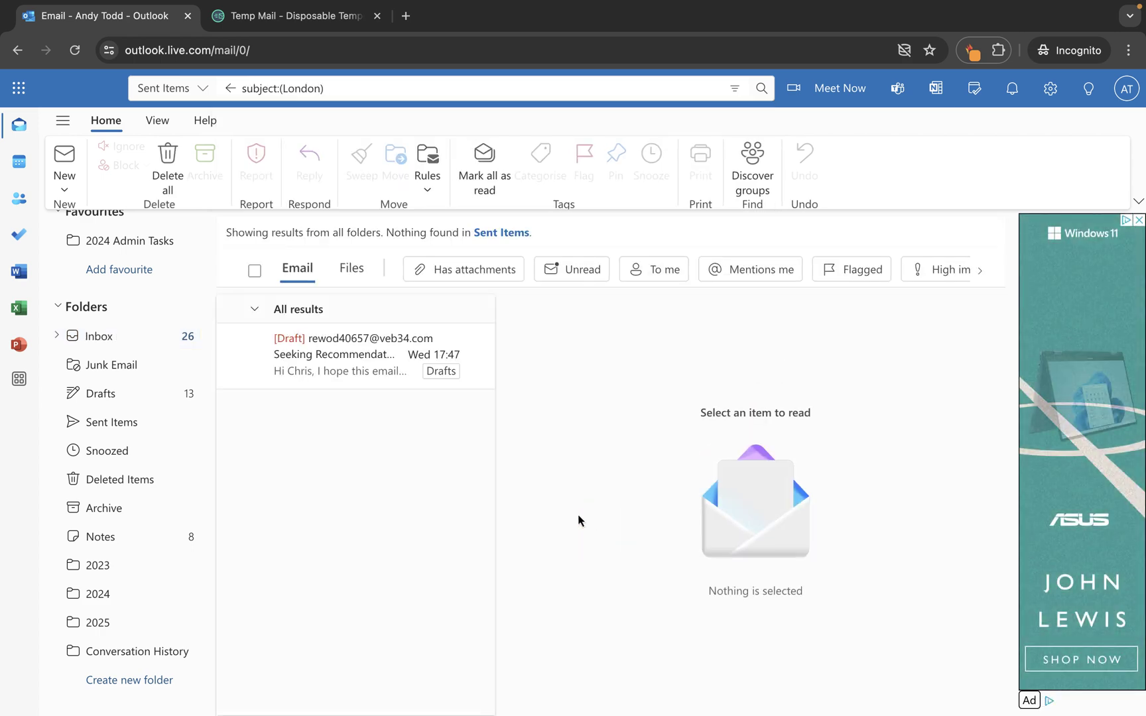
- Open the draft 'Seeking Recommendations for My Trip to London' from the results
click(323, 355)
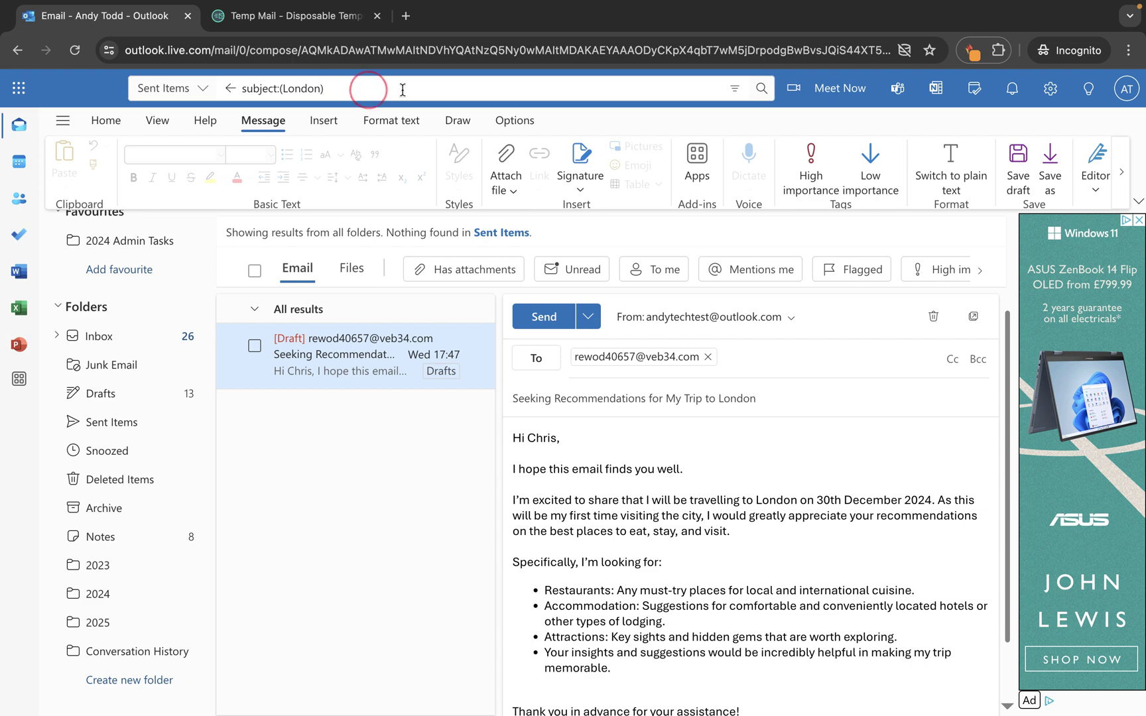
- Search all folders for messages with attachments, removing the London subject filter
click(733, 89)
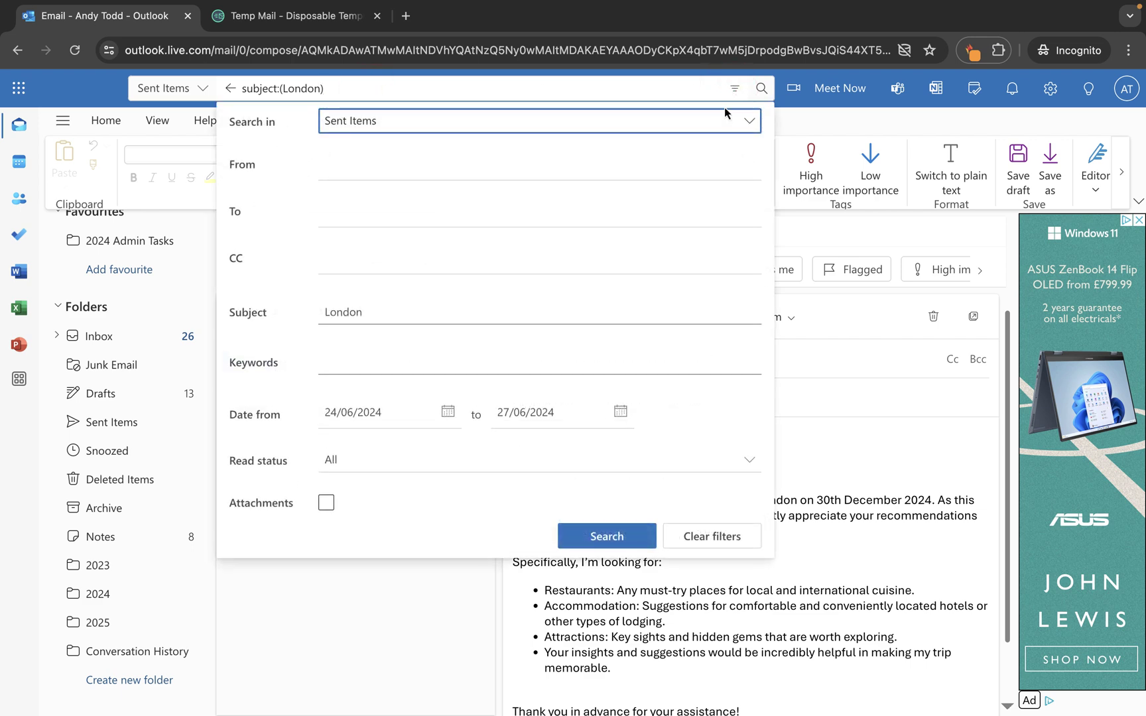
click(409, 132)
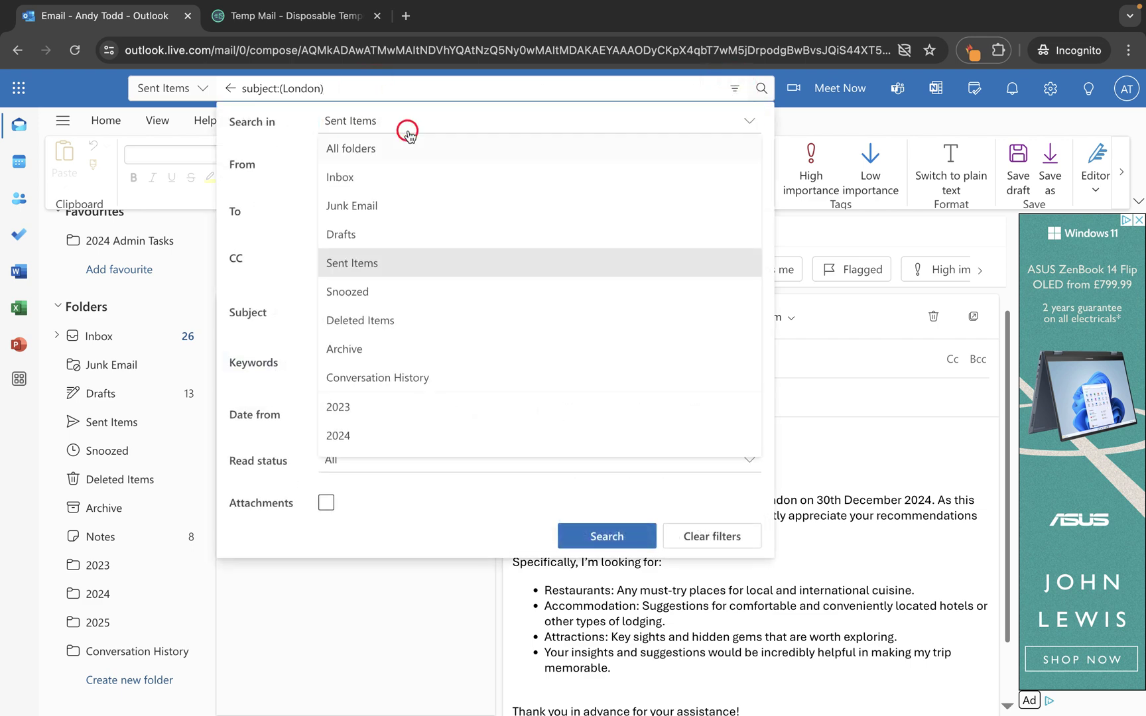
click(388, 146)
click(371, 315)
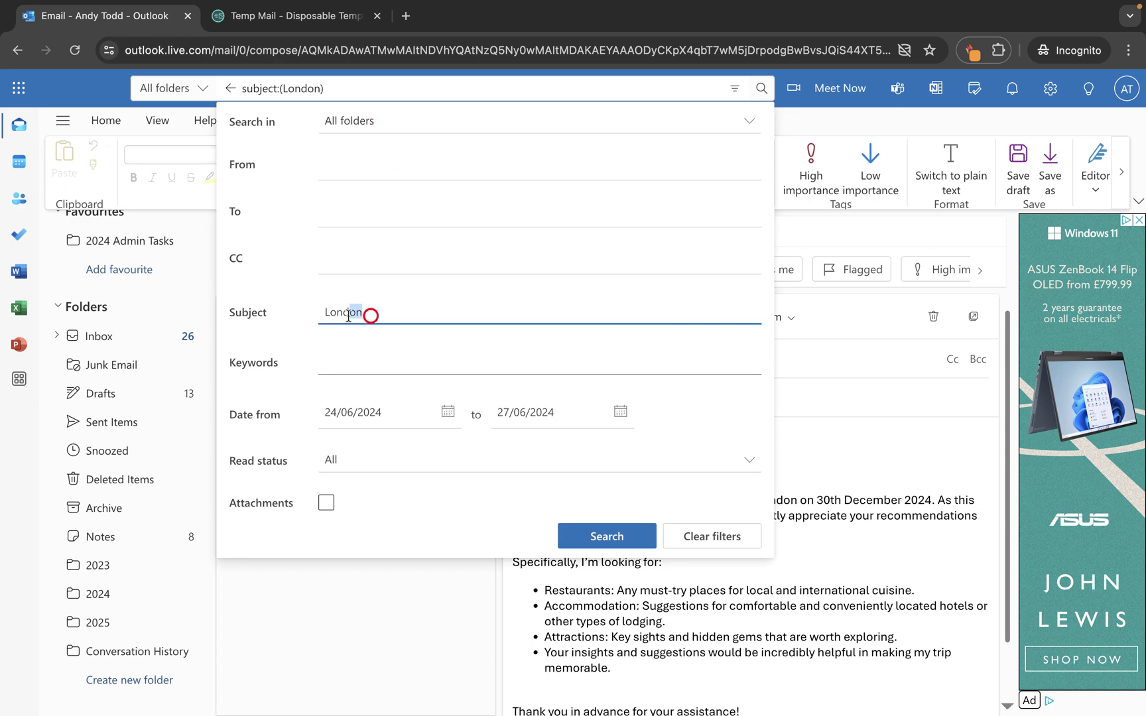
double_click(369, 314)
key(BackSpace)
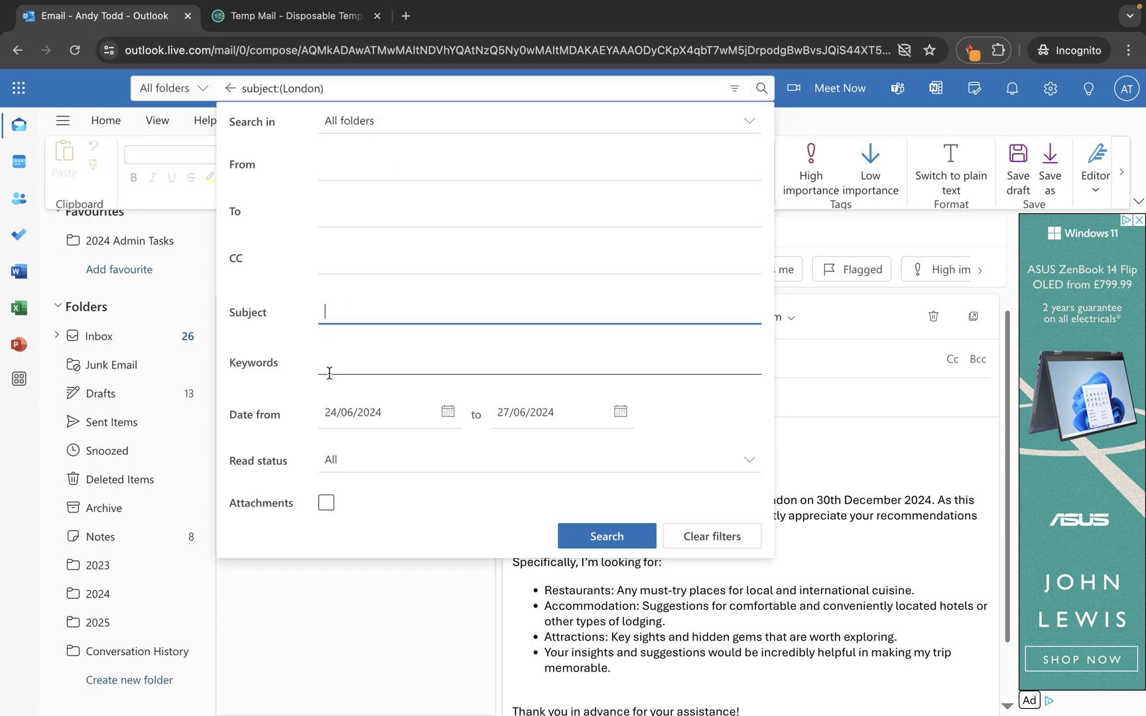
click(326, 504)
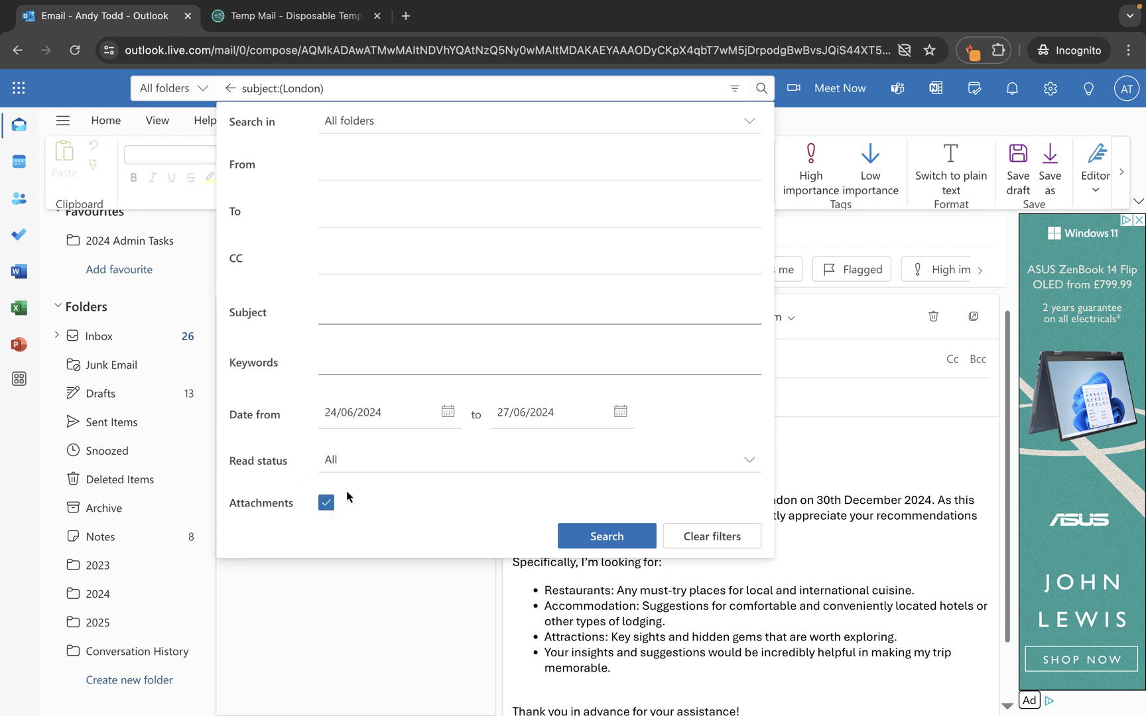
click(624, 541)
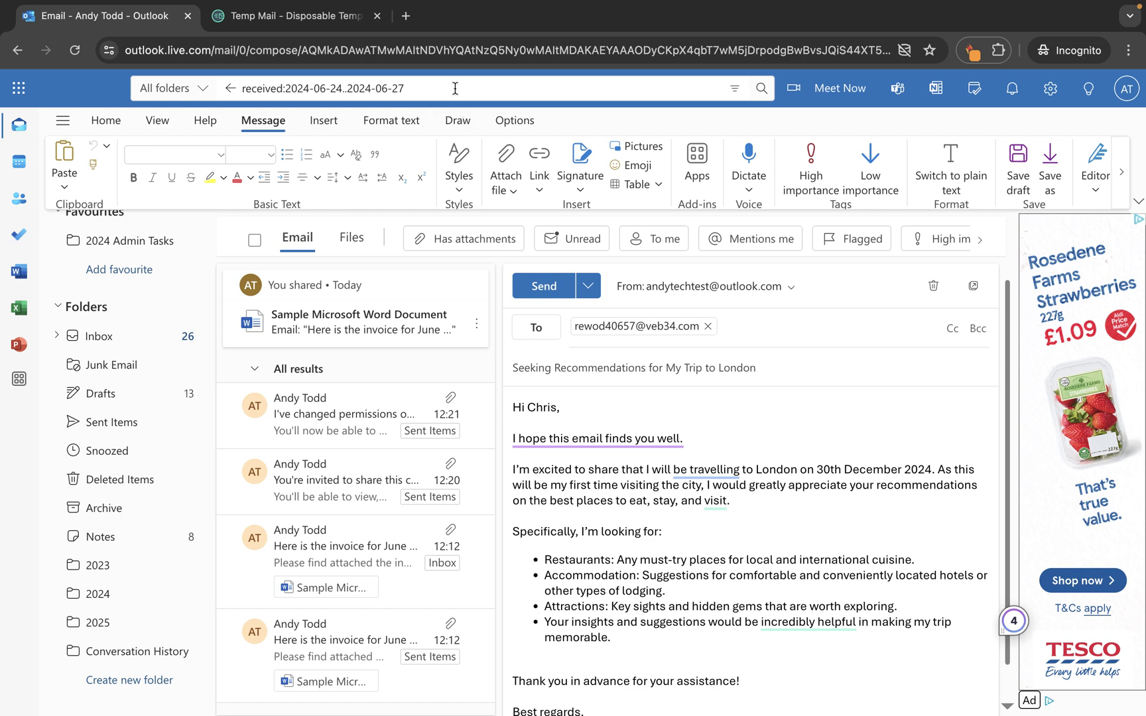
- Rerun the attachment date search in the Inbox only and open the June invoice email
click(732, 89)
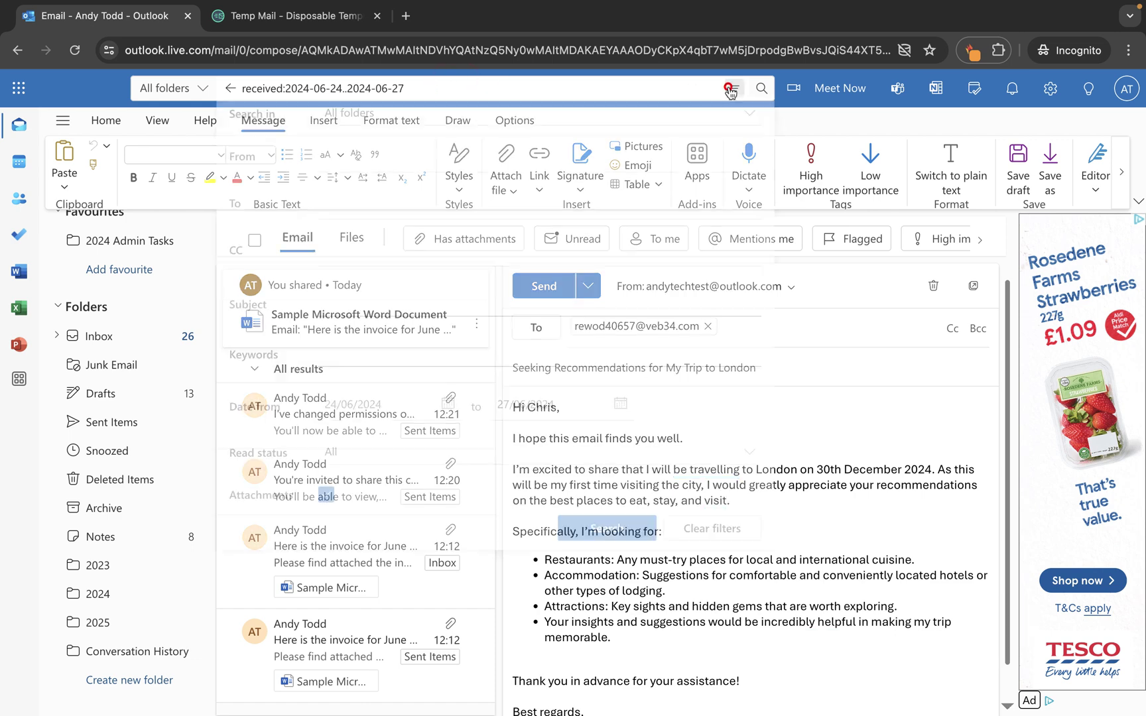
click(382, 125)
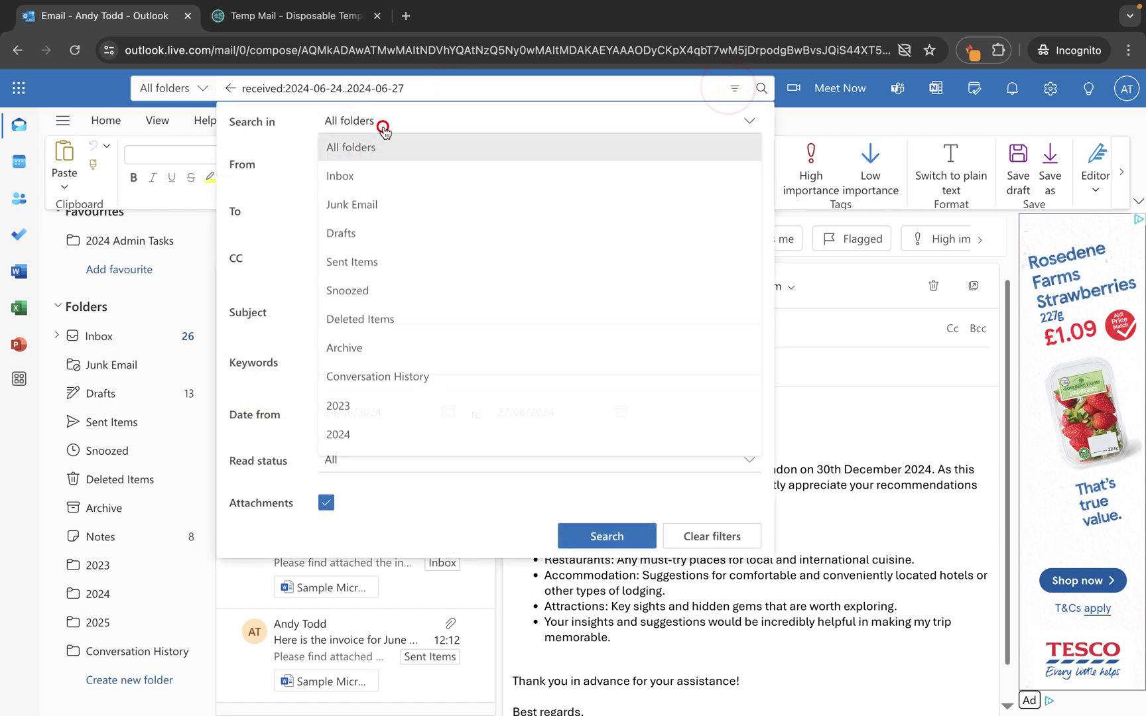
click(363, 176)
click(603, 539)
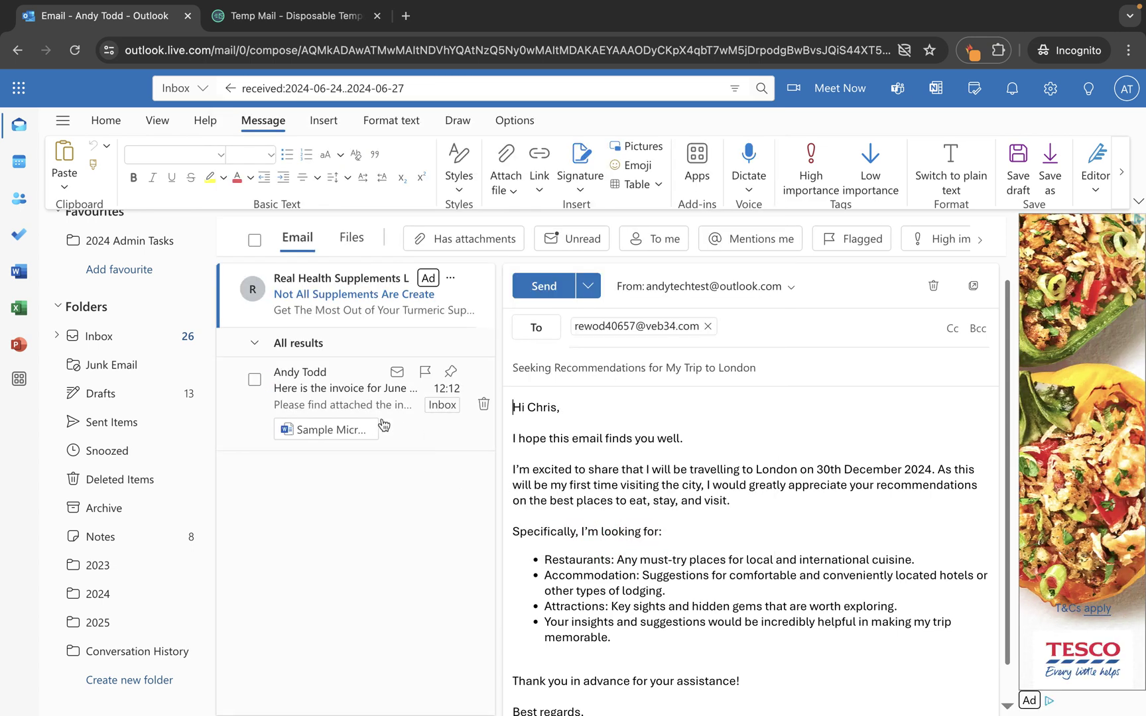
click(405, 421)
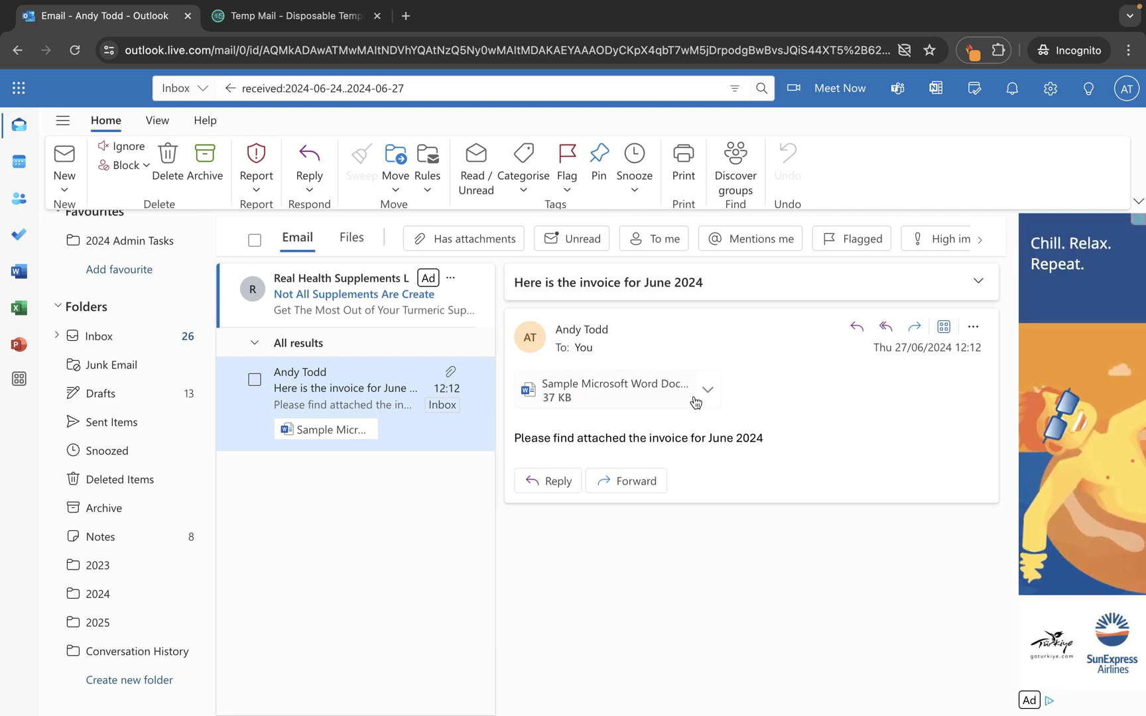
- Leave the date search for the Inbox and start a fresh all-folders search
click(563, 91)
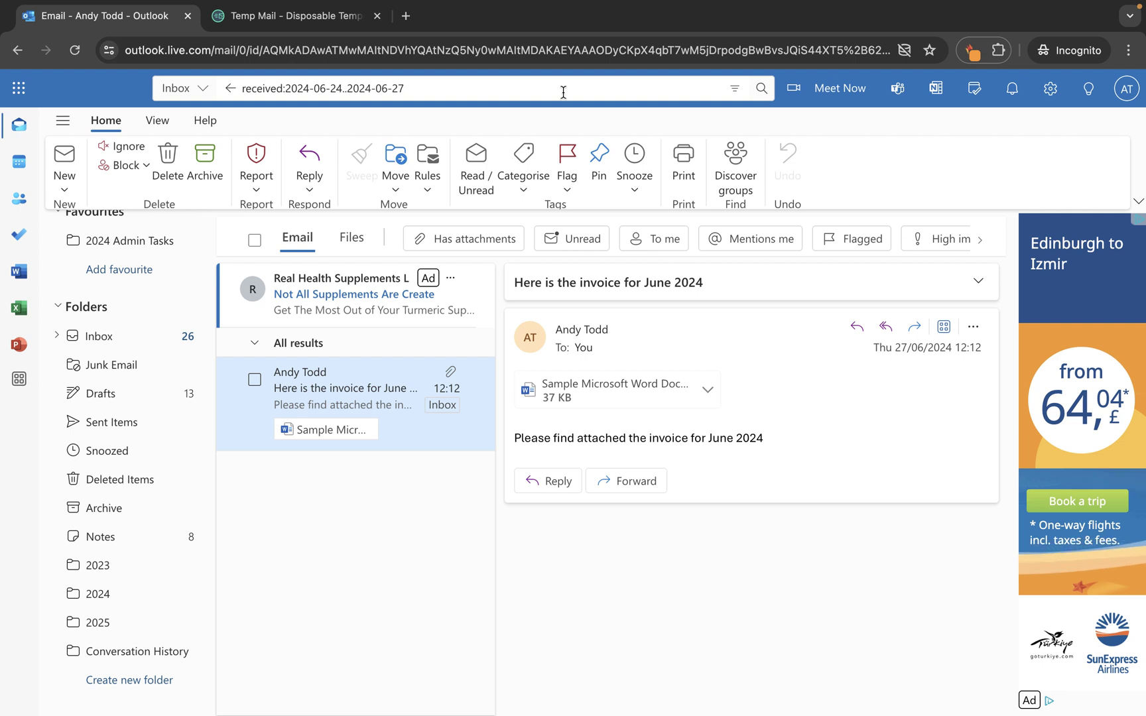
click(230, 88)
click(243, 88)
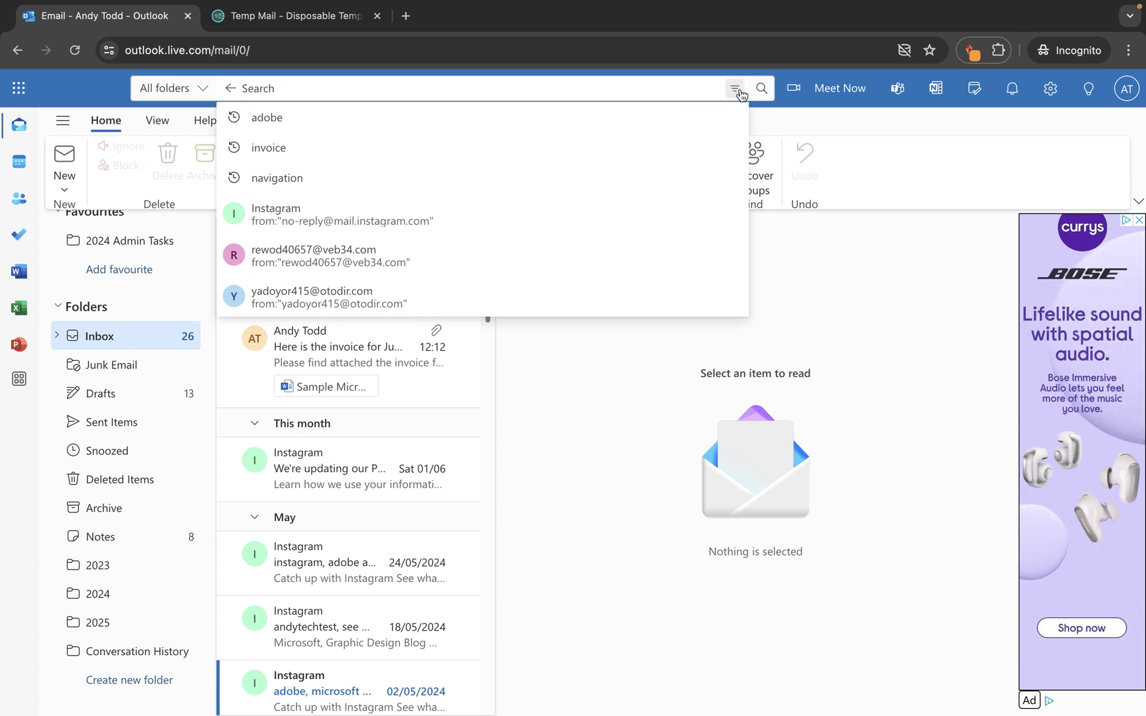
- Set the advanced search dates from 04/06/2024 to 28/05/2024
click(734, 89)
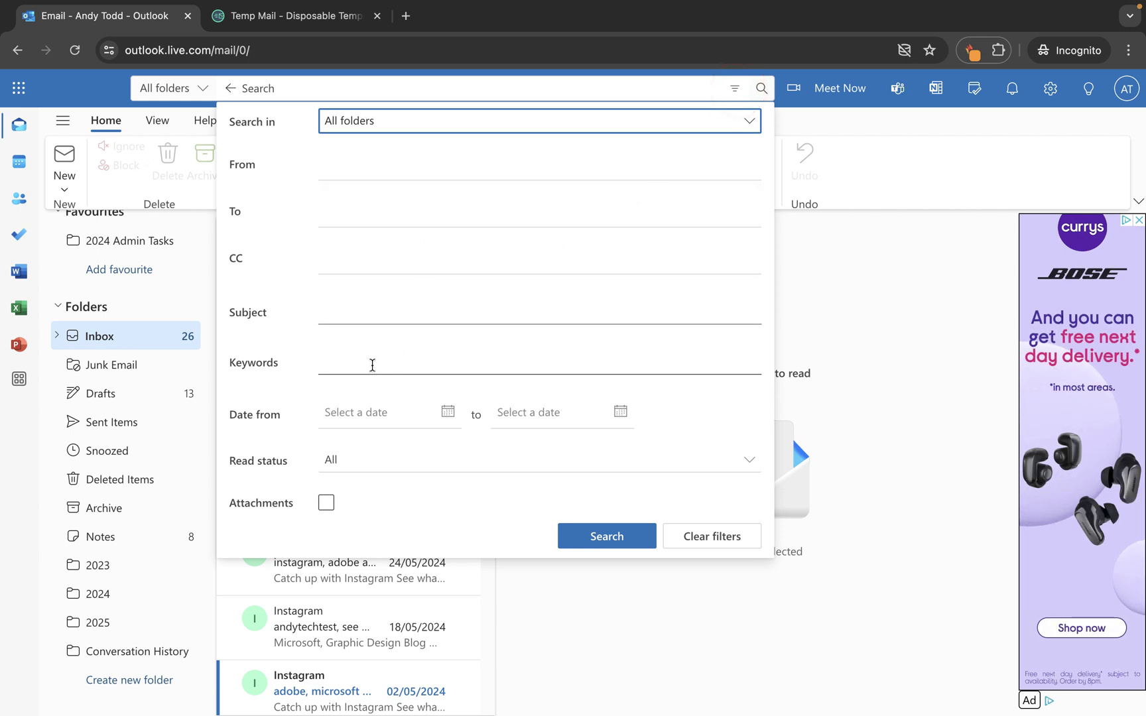
click(388, 414)
click(366, 516)
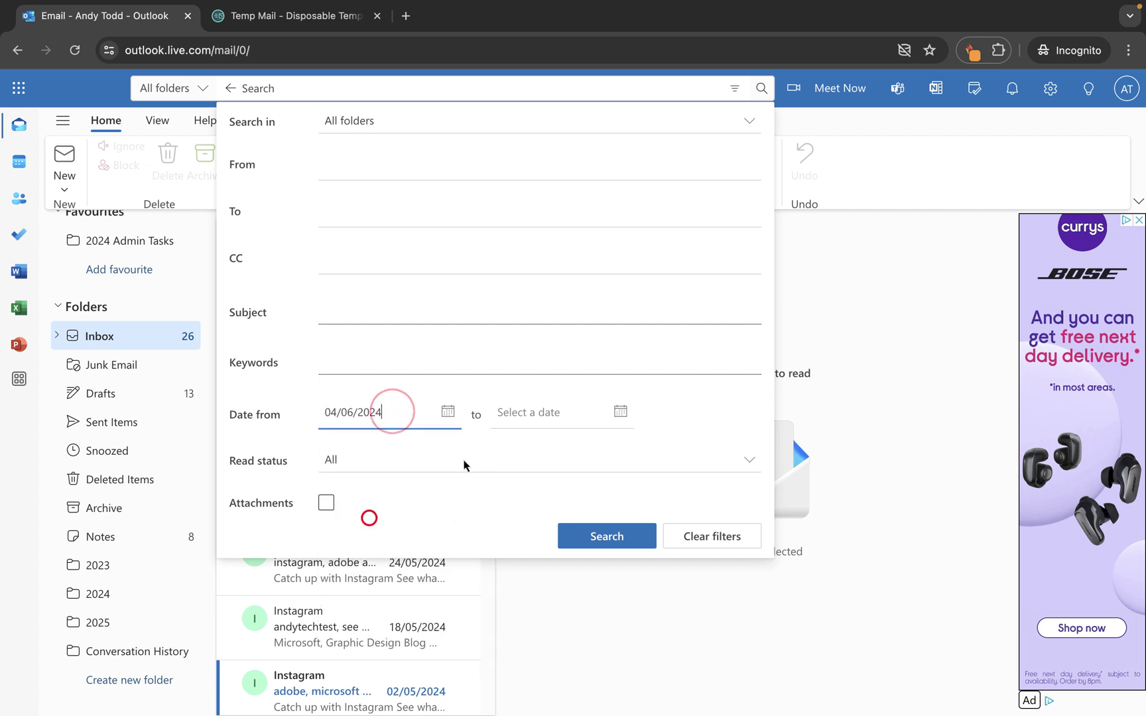
click(558, 402)
click(530, 504)
- Add suggested contacts to the CC, To and From filters
click(387, 272)
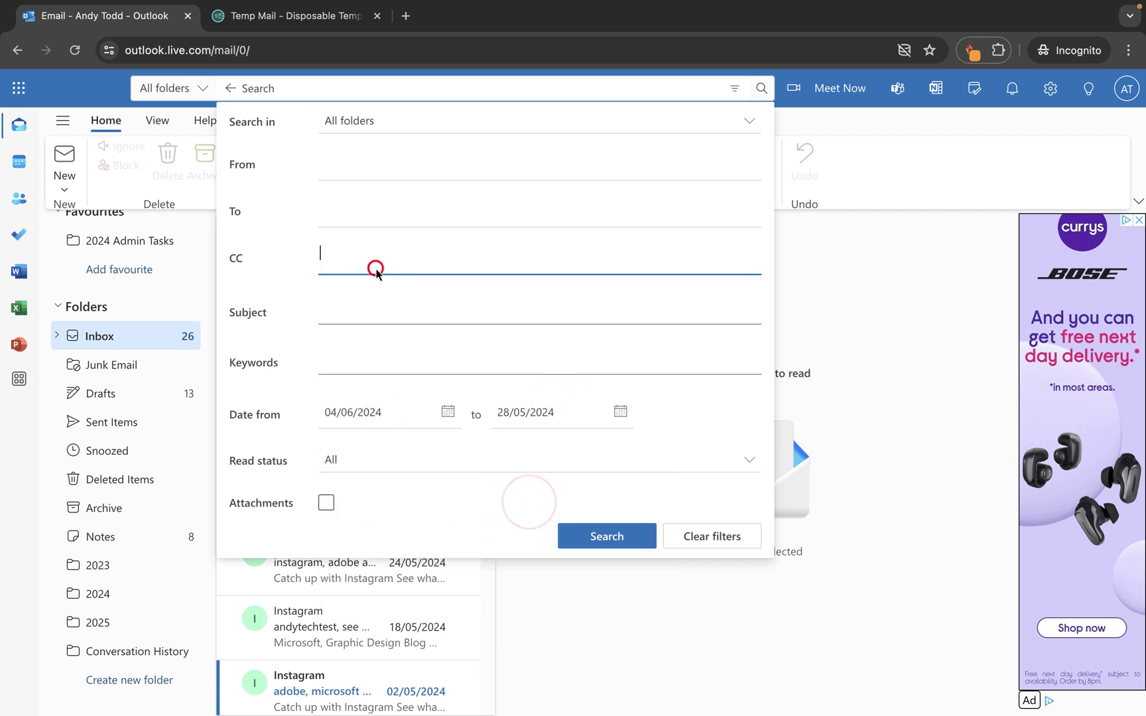
text(i)
key(BackSpace)
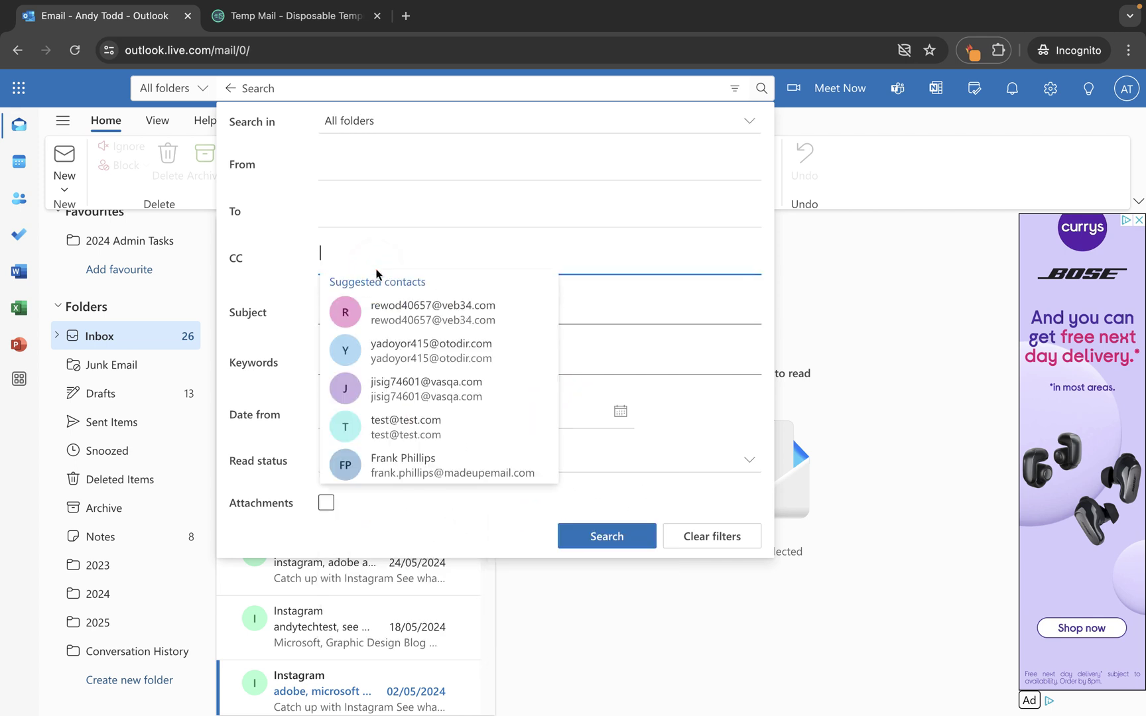
click(379, 345)
click(379, 212)
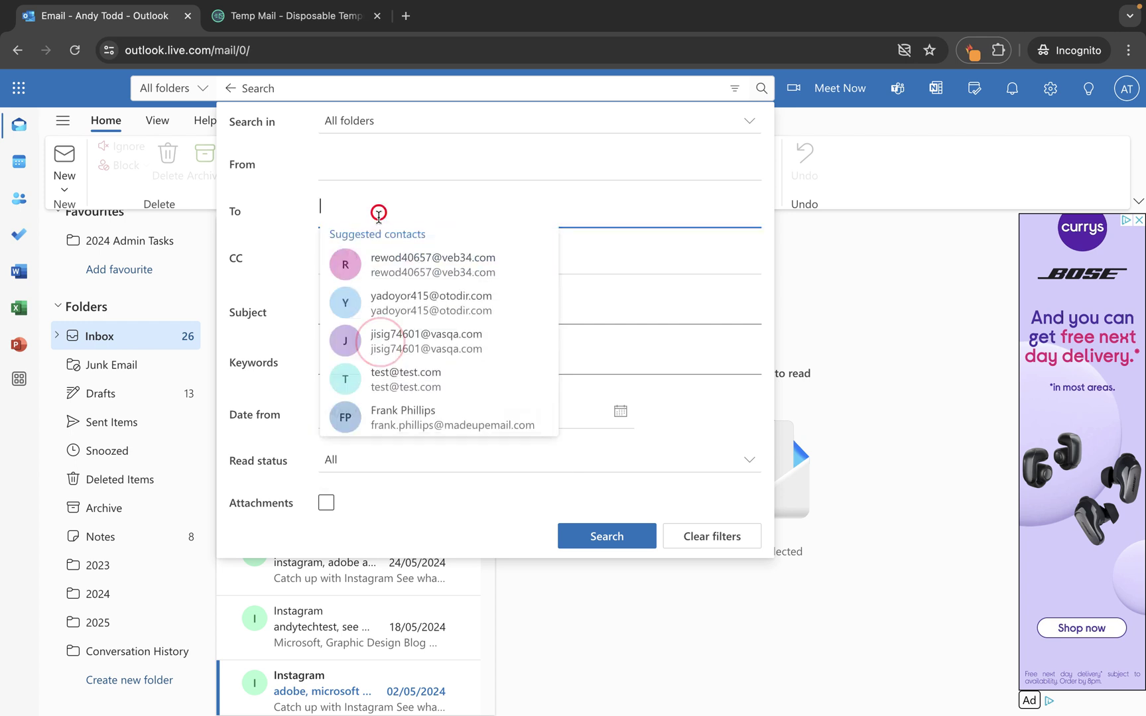
click(391, 359)
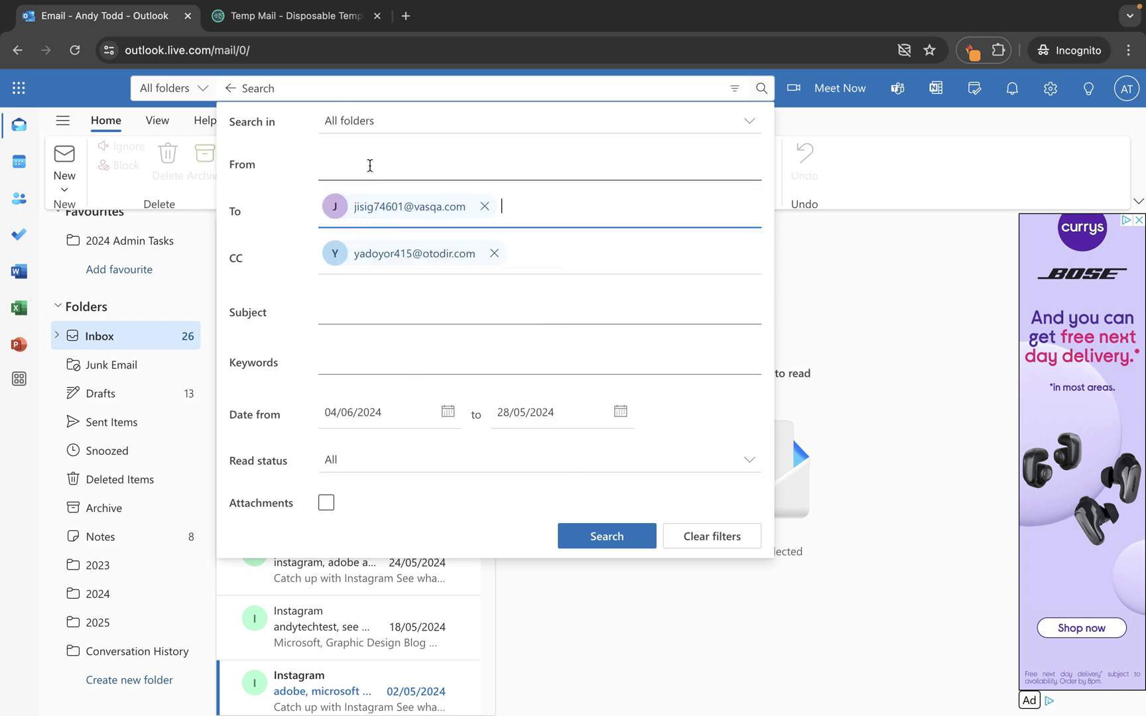
click(369, 165)
click(393, 291)
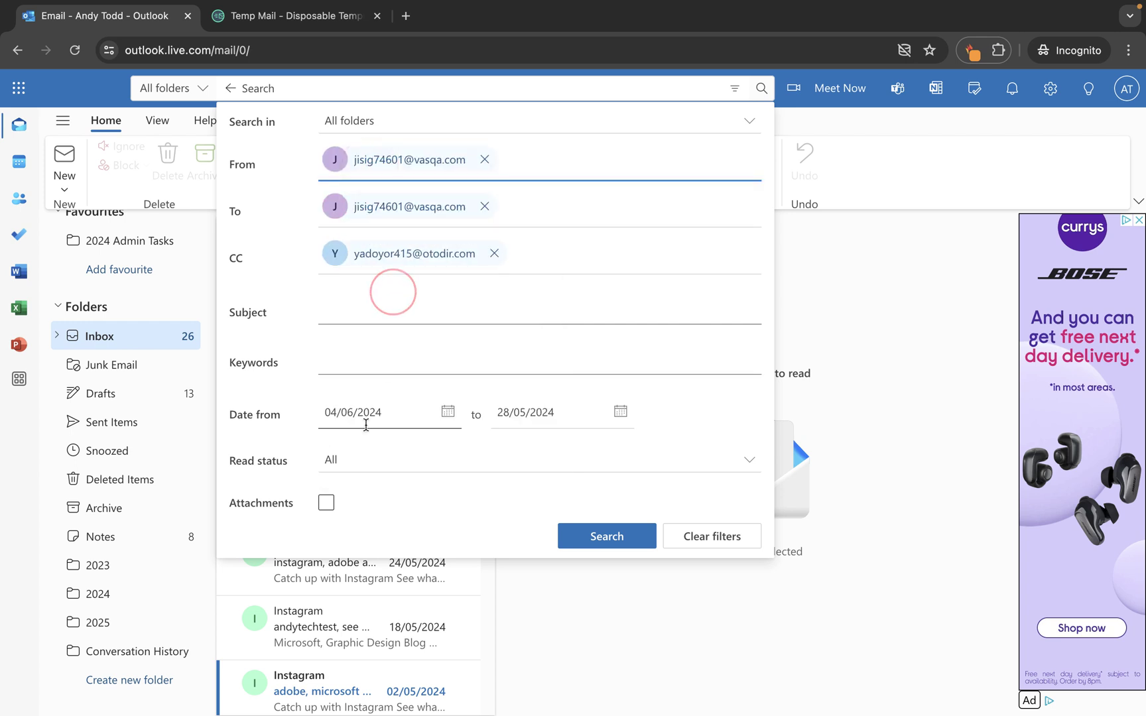
- Limit results to read messages, then reset every filter with Clear filters
click(358, 459)
click(356, 517)
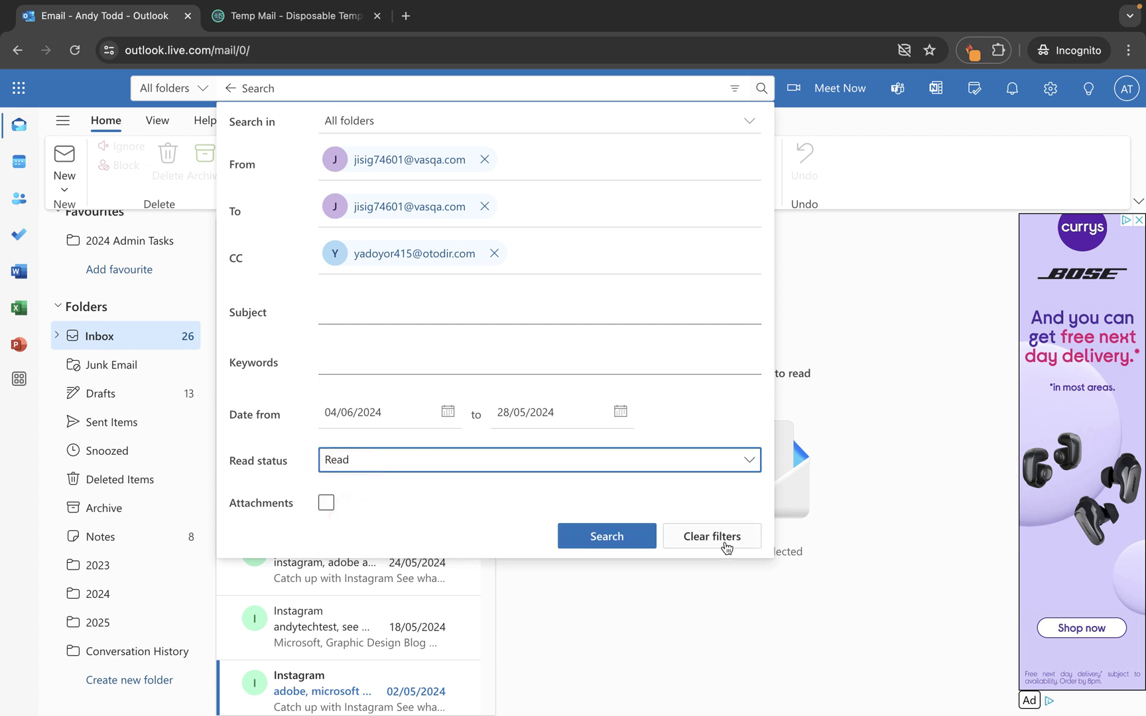
click(707, 543)
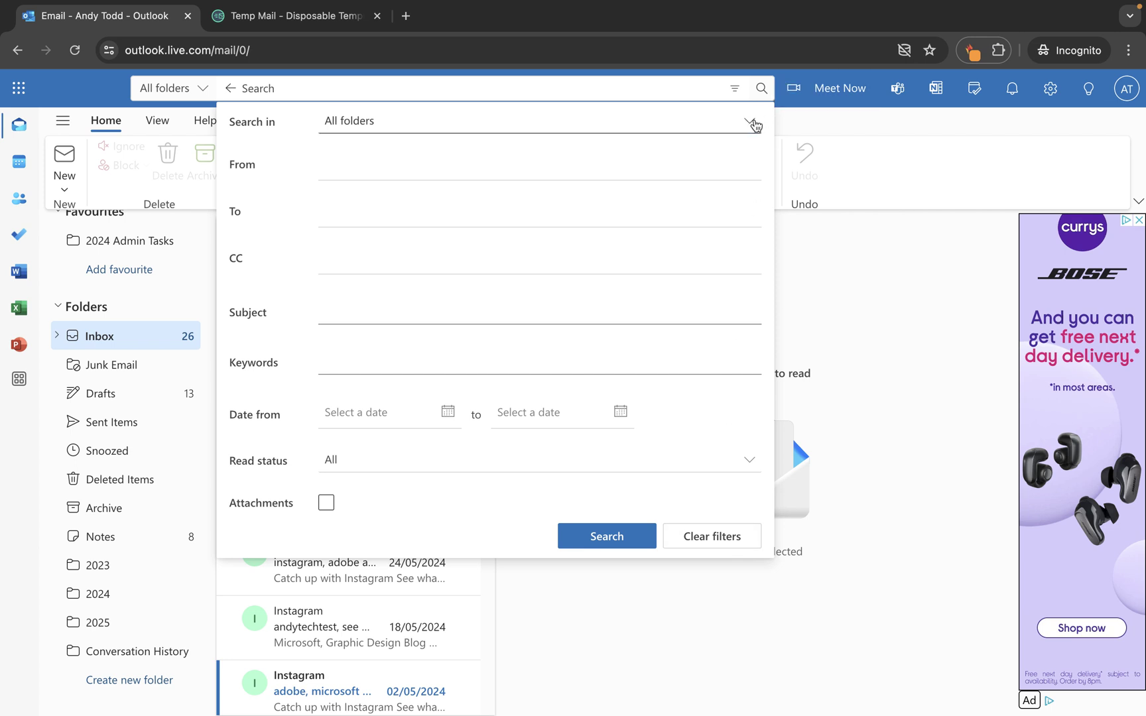
click(750, 122)
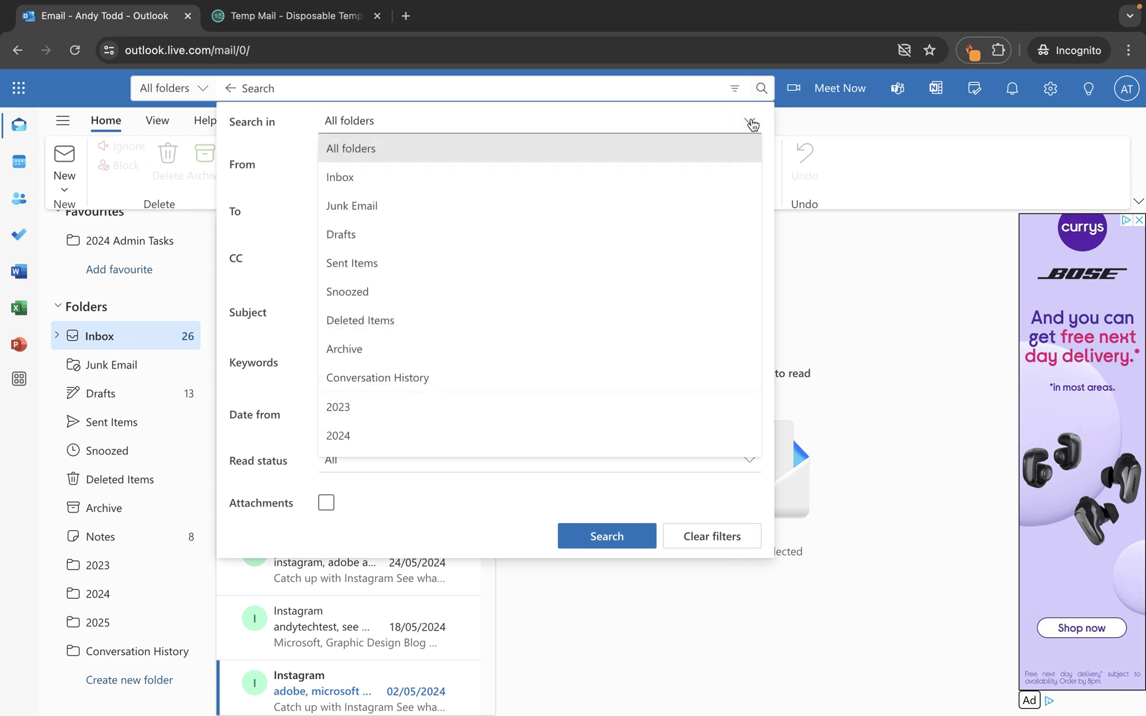